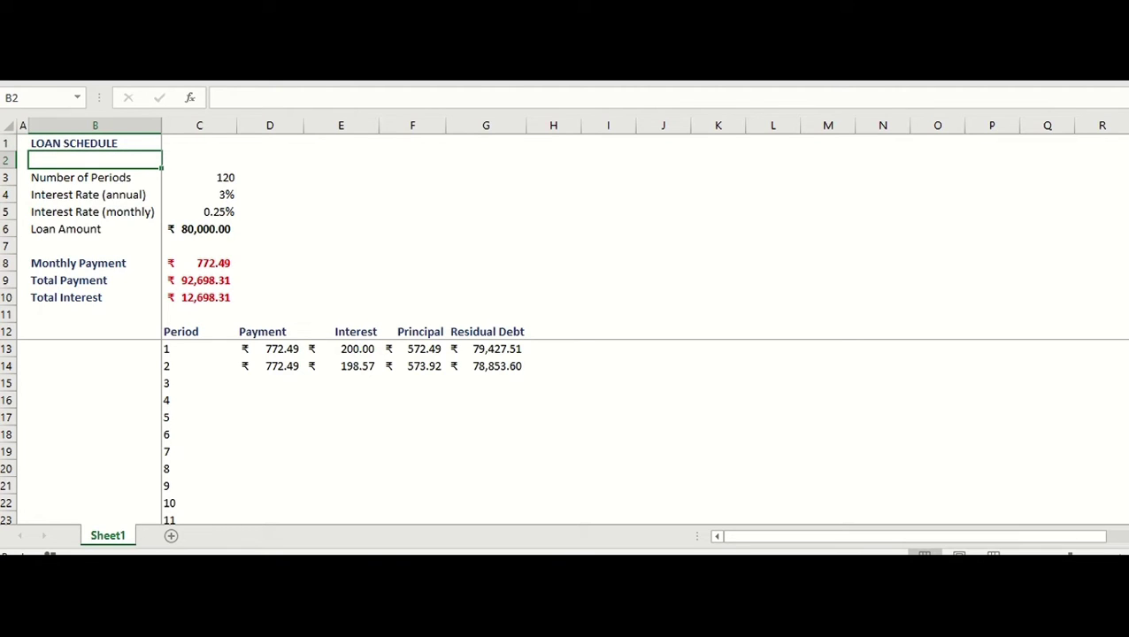
- Examine the loan inputs in C3 to C6, including the formula behind the monthly interest rate
{"action": "key", "text": "Down"}
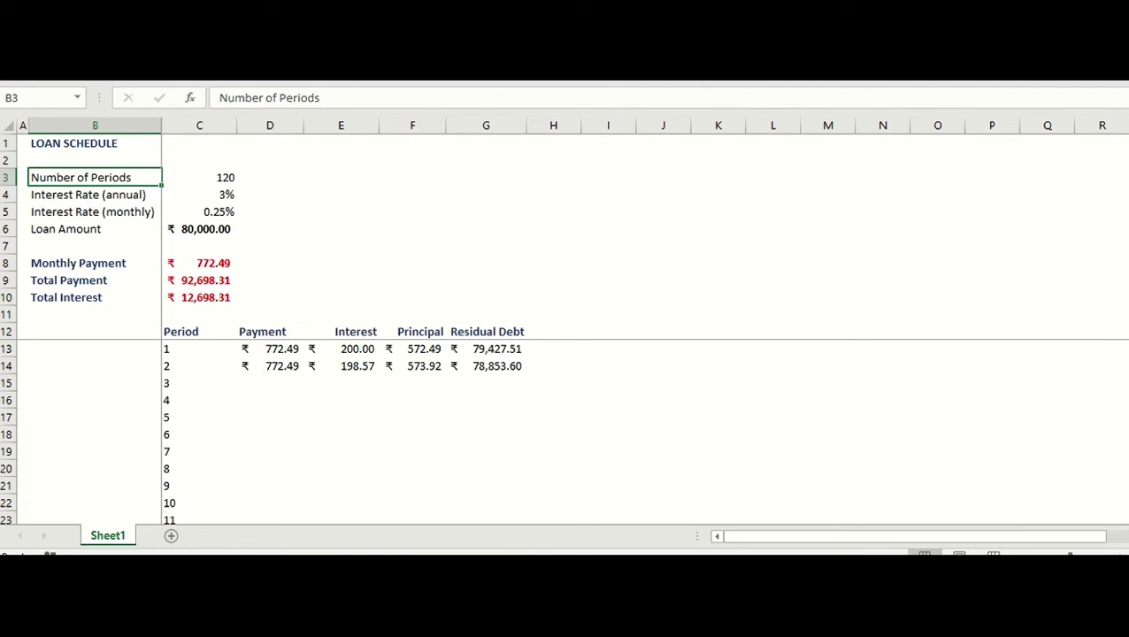
{"action": "key", "text": "Right"}
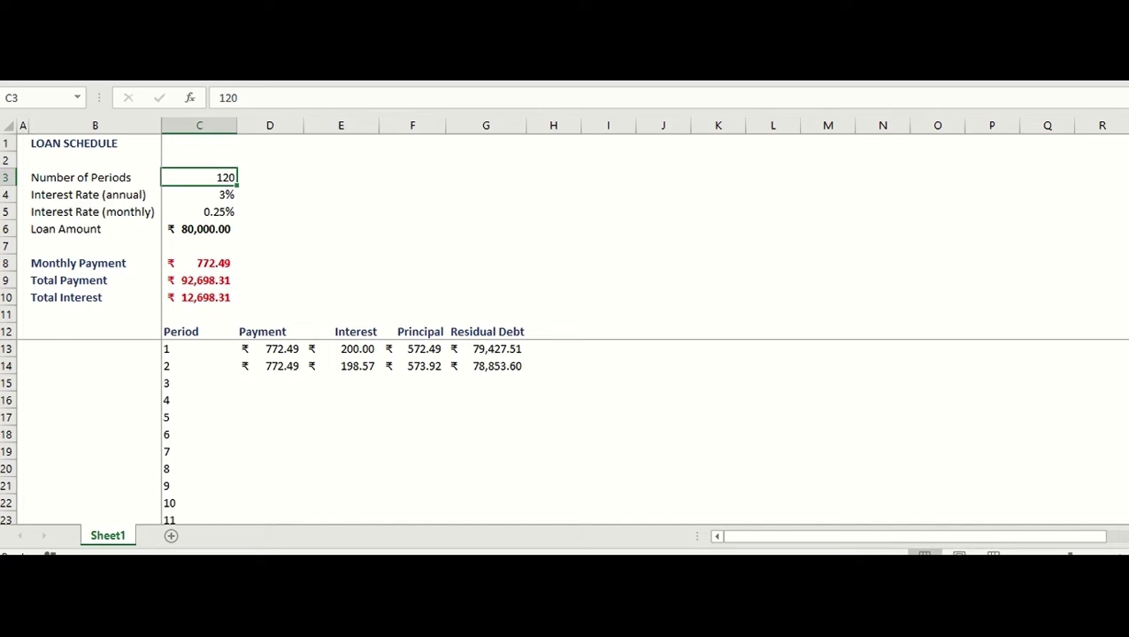
{"action": "key", "text": "Down"}
{"action": "key", "text": "Left"}
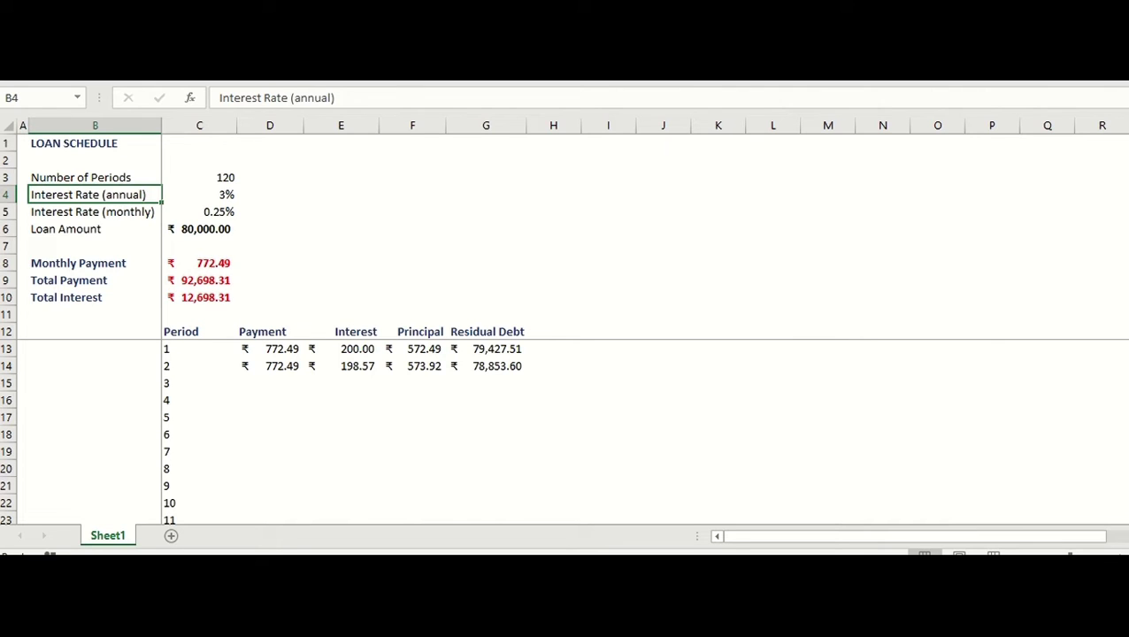
{"action": "key", "text": "Right"}
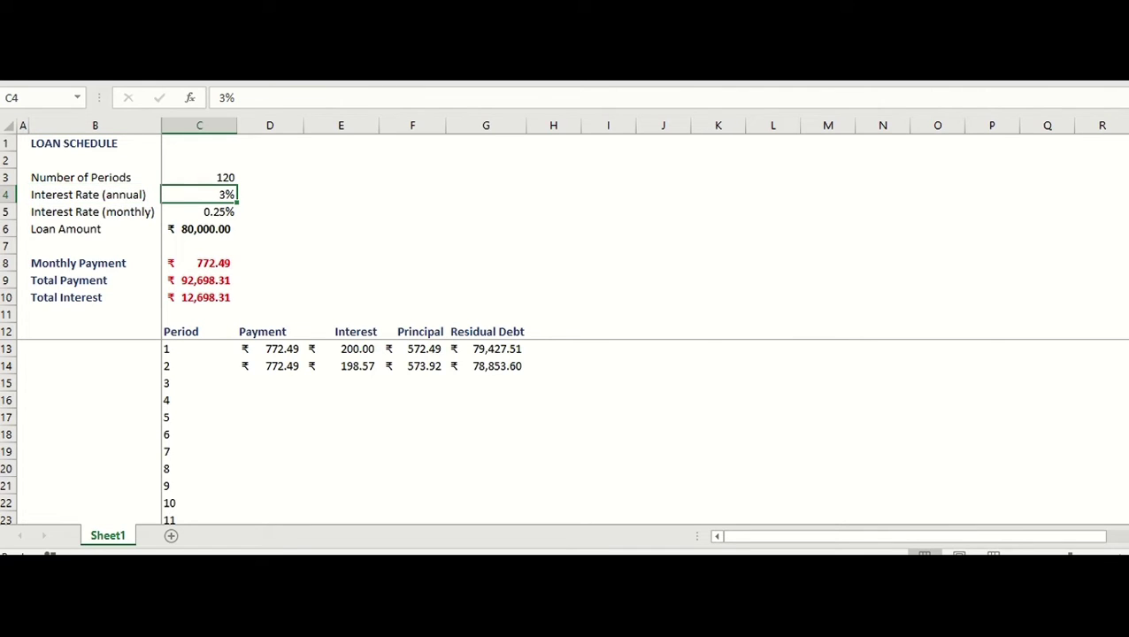
{"action": "key", "text": "Left"}
{"action": "key", "text": "Down"}
{"action": "key", "text": "Right"}
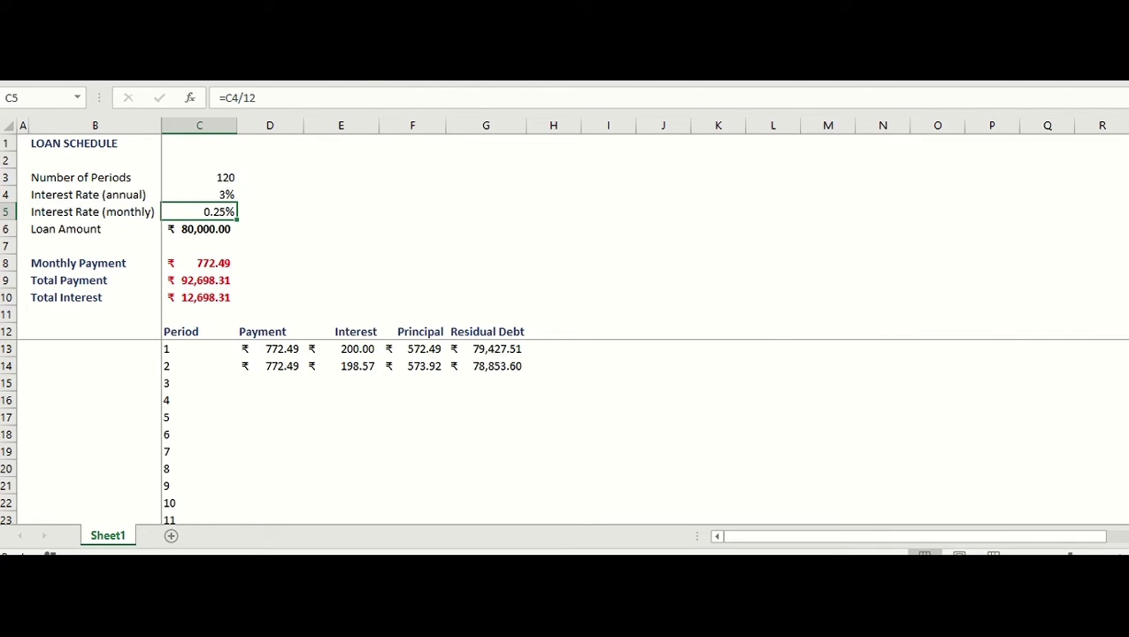
{"action": "left_click", "coordinate": [264, 95]}
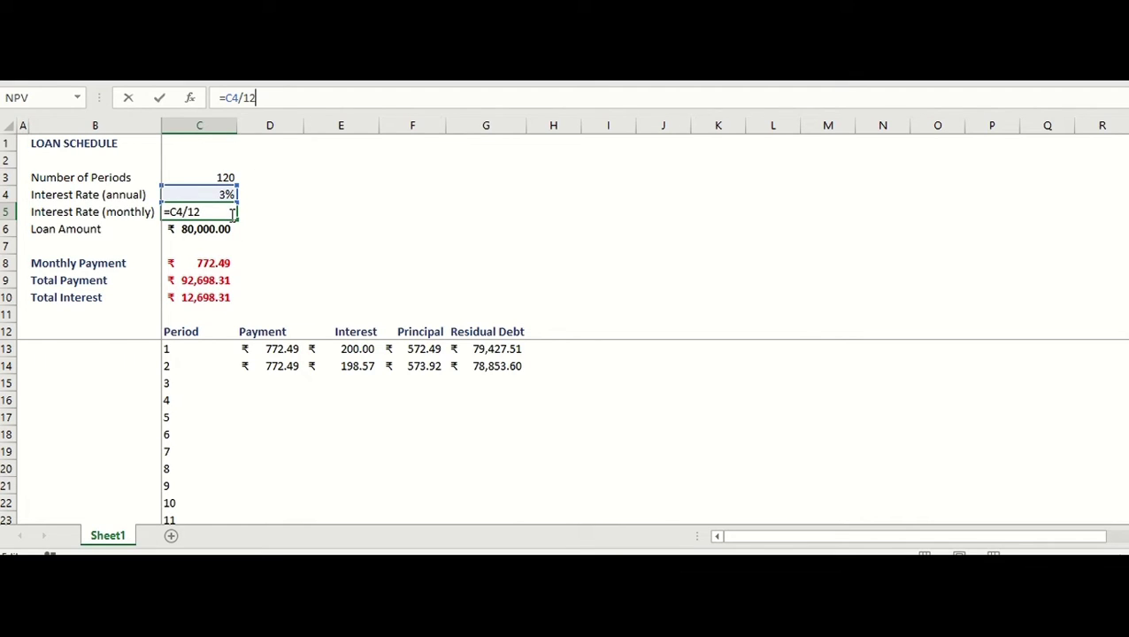
{"action": "key", "text": "Return"}
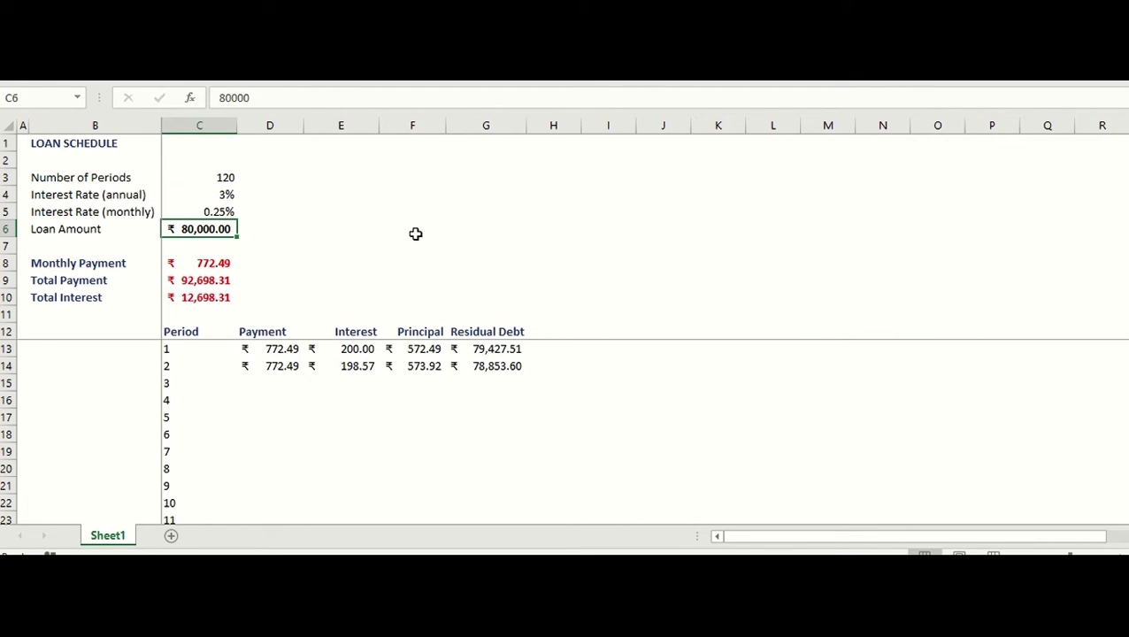
{"action": "key", "text": "Left"}
{"action": "key", "text": "Right"}
- Re-enter the PMT arguments for the monthly payment in C8 so the formula reads =-PMT(C5,C3,C6)
{"action": "key", "text": "Down"}
{"action": "key", "text": "Down"}
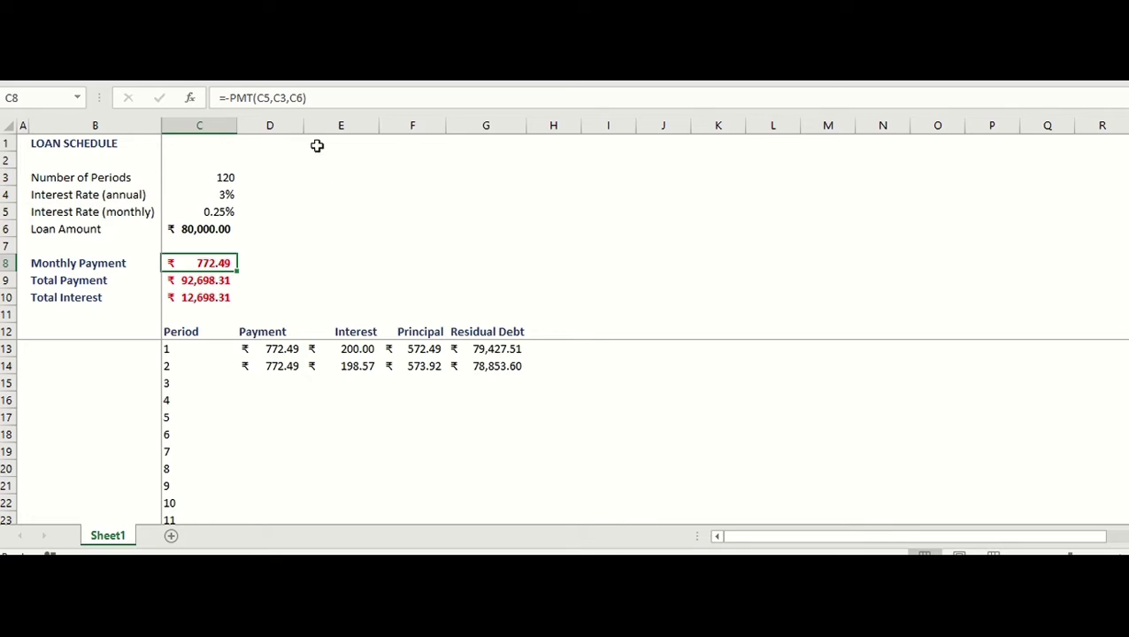
{"action": "left_click", "coordinate": [317, 103]}
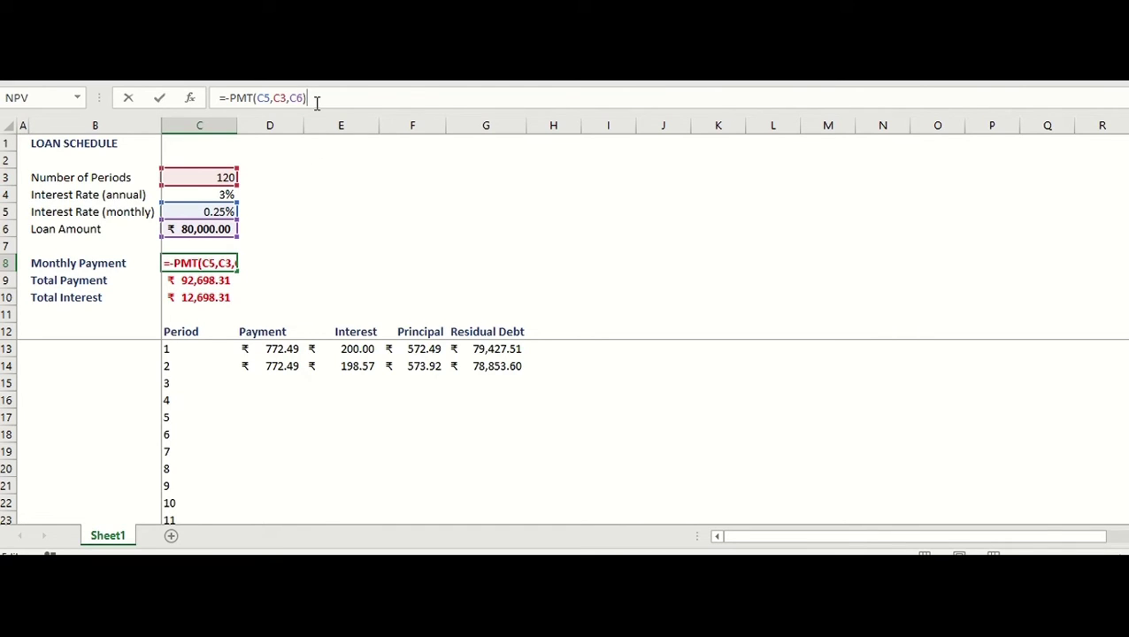
{"action": "key", "text": "BackSpace"}
{"action": "key", "text": "BackSpace"}
{"action": "key", "text": "BackSpace"}
{"action": "key", "text": "BackSpace"}
{"action": "key", "text": "BackSpace"}
{"action": "key", "text": "BackSpace"}
{"action": "key", "text": "BackSpace"}
{"action": "key", "text": "BackSpace"}
{"action": "key", "text": "BackSpace"}
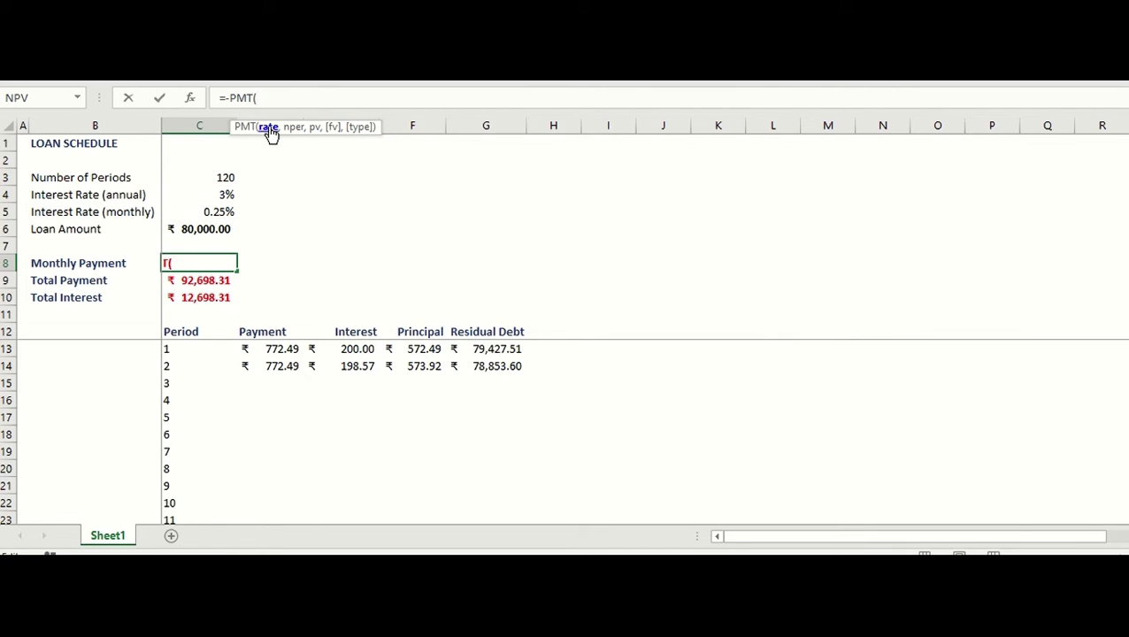
{"action": "left_click", "coordinate": [213, 214]}
{"action": "type", "text": ","}
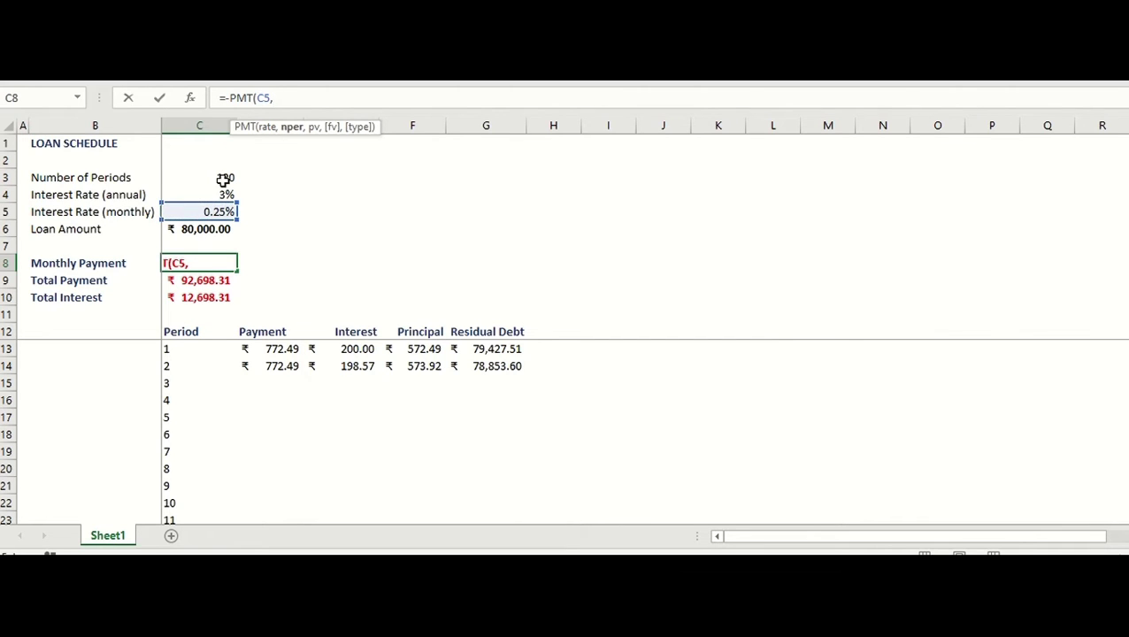
{"action": "left_click", "coordinate": [223, 178]}
{"action": "type", "text": ","}
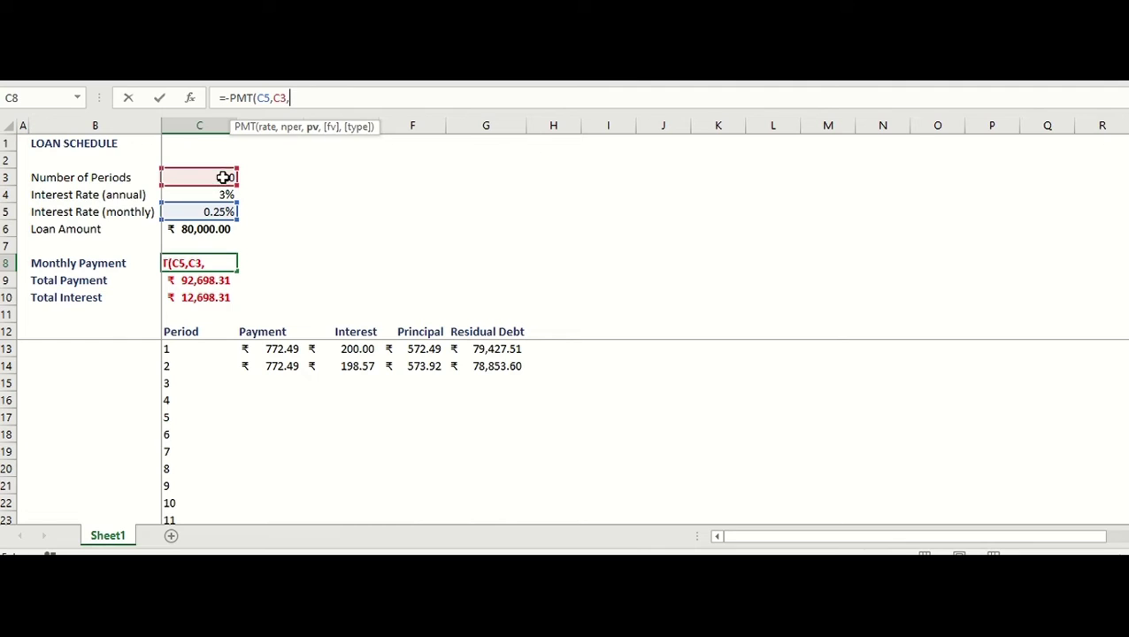
{"action": "left_click", "coordinate": [215, 229]}
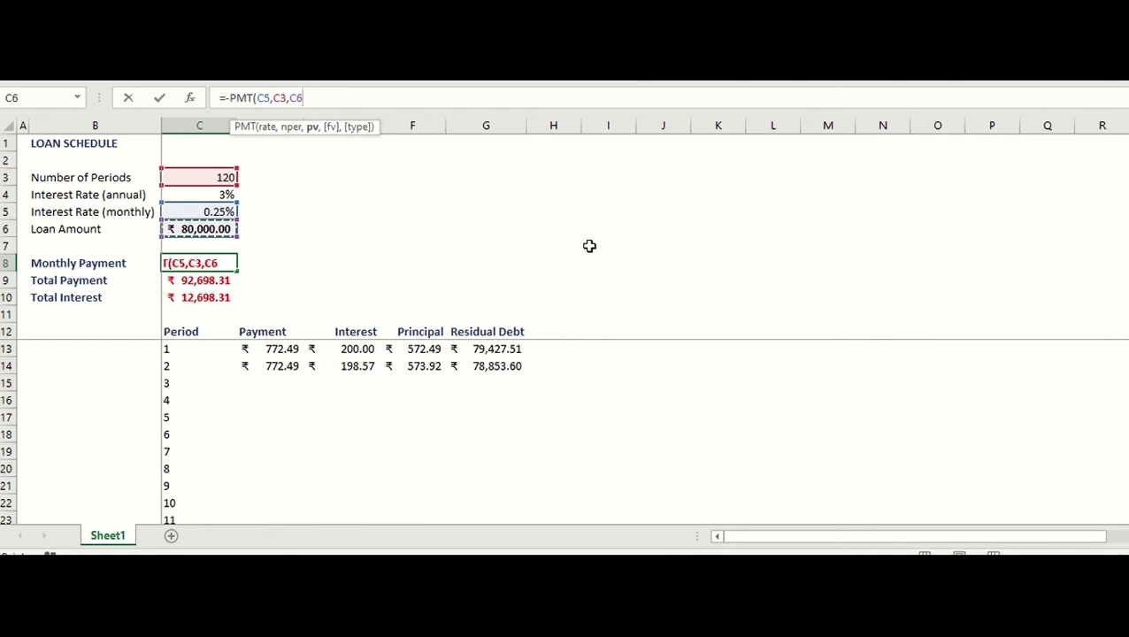
{"action": "type", "text": ")"}
{"action": "key", "text": "Return"}
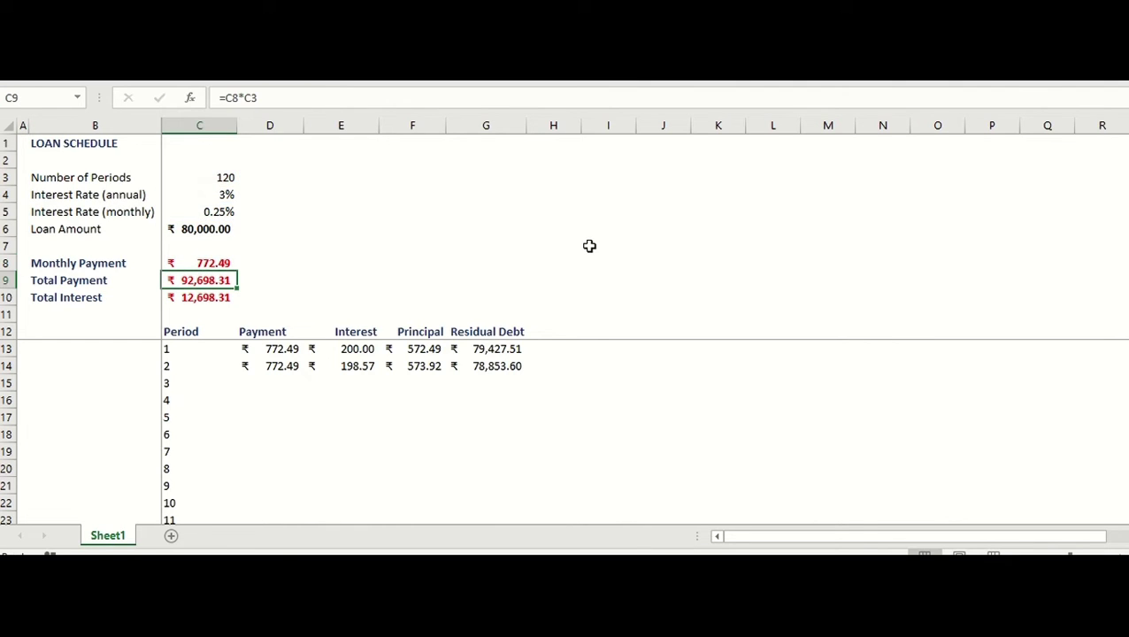
- Examine the formulas behind the total payment in C9 and the total interest in C10
{"action": "left_click", "coordinate": [209, 263]}
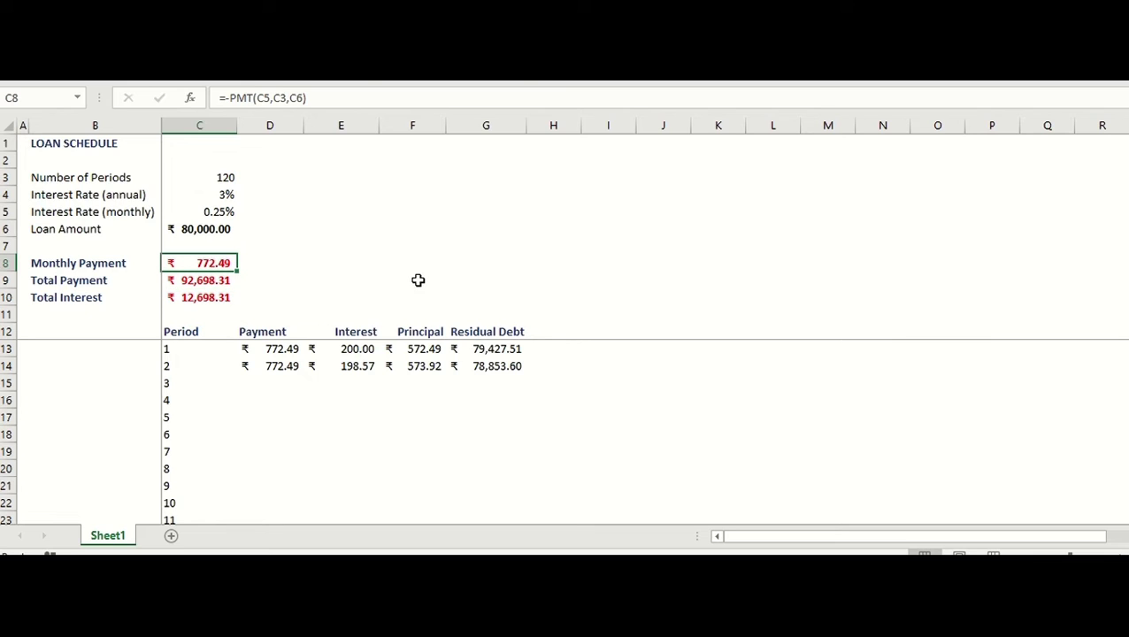
{"action": "left_click", "coordinate": [227, 283]}
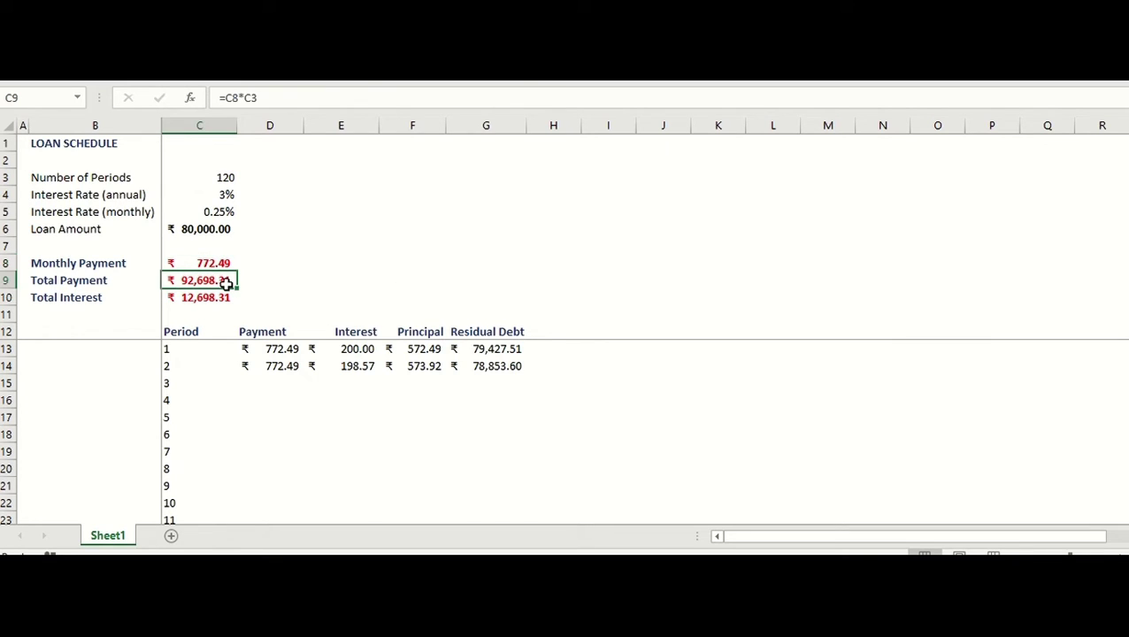
{"action": "left_click", "coordinate": [272, 96]}
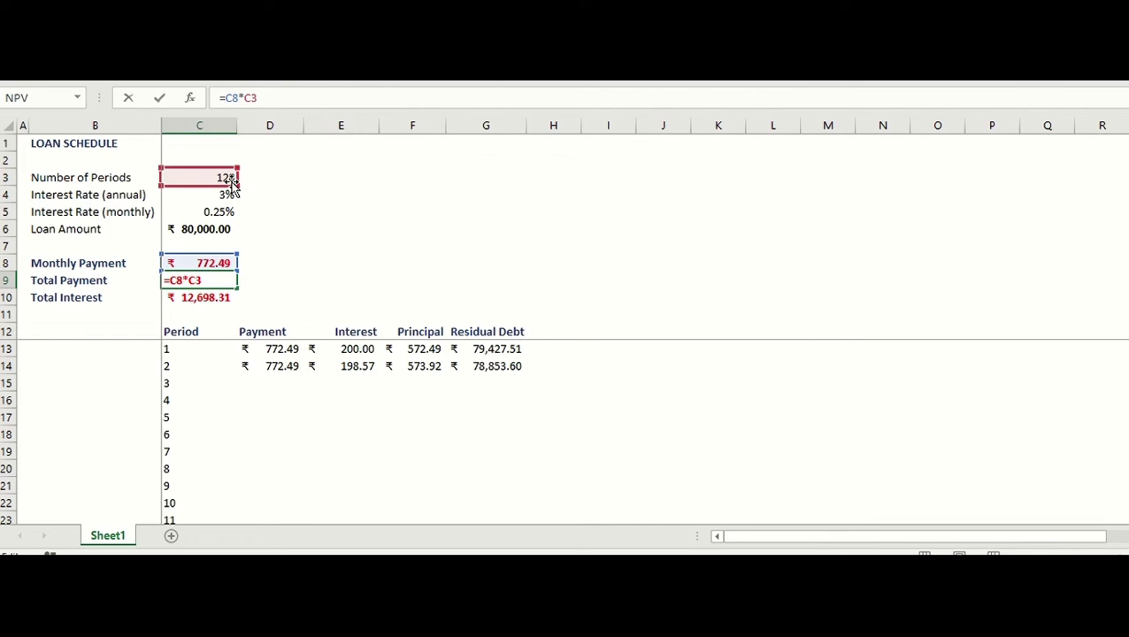
{"action": "left_click", "coordinate": [224, 280]}
{"action": "key", "text": "Return"}
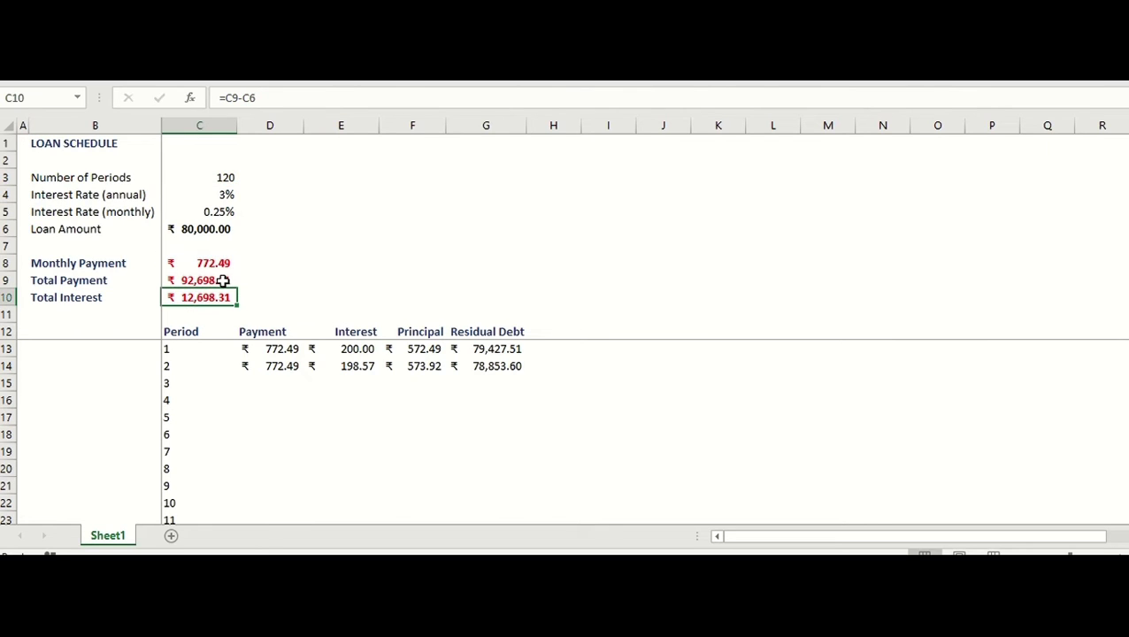
{"action": "left_click", "coordinate": [215, 283]}
{"action": "left_click", "coordinate": [222, 297]}
{"action": "left_click", "coordinate": [277, 94]}
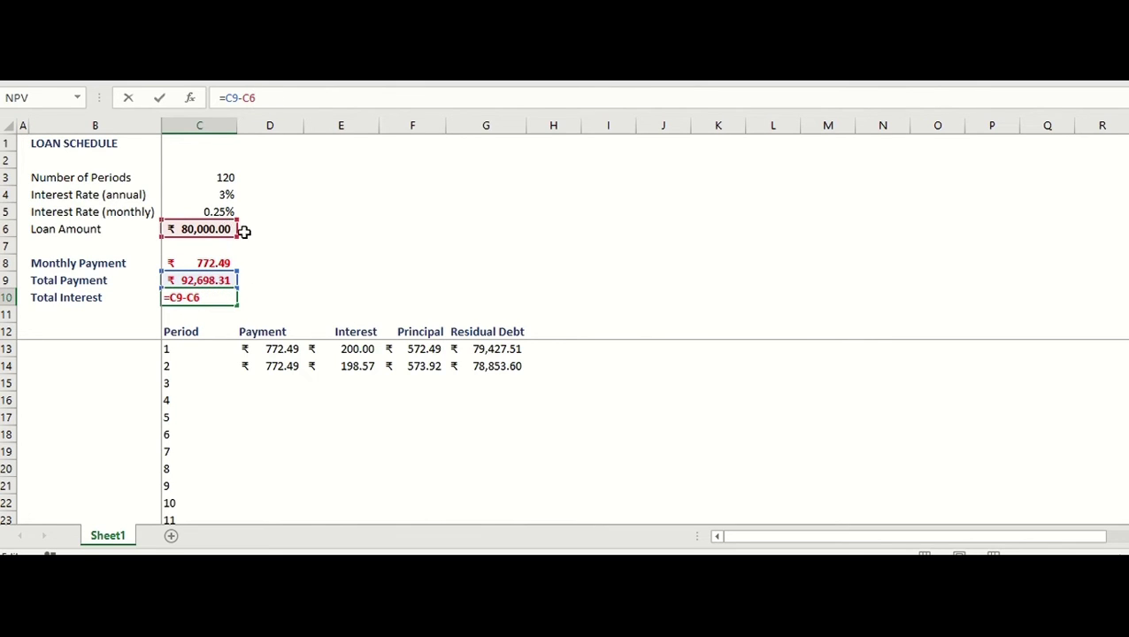
{"action": "key", "text": "Return"}
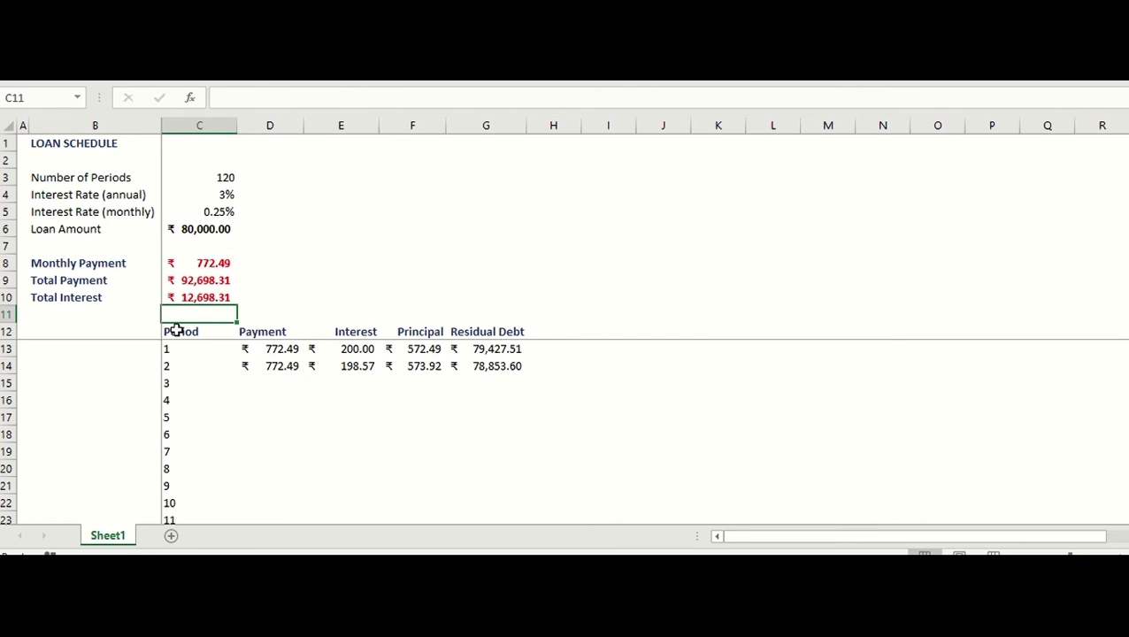
- Look over the schedule headings and the Period column from the first period to the last, returning to period 1
{"action": "left_click_drag", "start_coordinate": [181, 330], "coordinate": [506, 340]}
{"action": "left_click", "coordinate": [197, 330]}
{"action": "left_click", "coordinate": [186, 345]}
{"action": "key", "text": "ctrl+Down"}
{"action": "key", "text": "Up"}
{"action": "key", "text": "Up"}
{"action": "key", "text": "Up"}
{"action": "key", "text": "Up"}
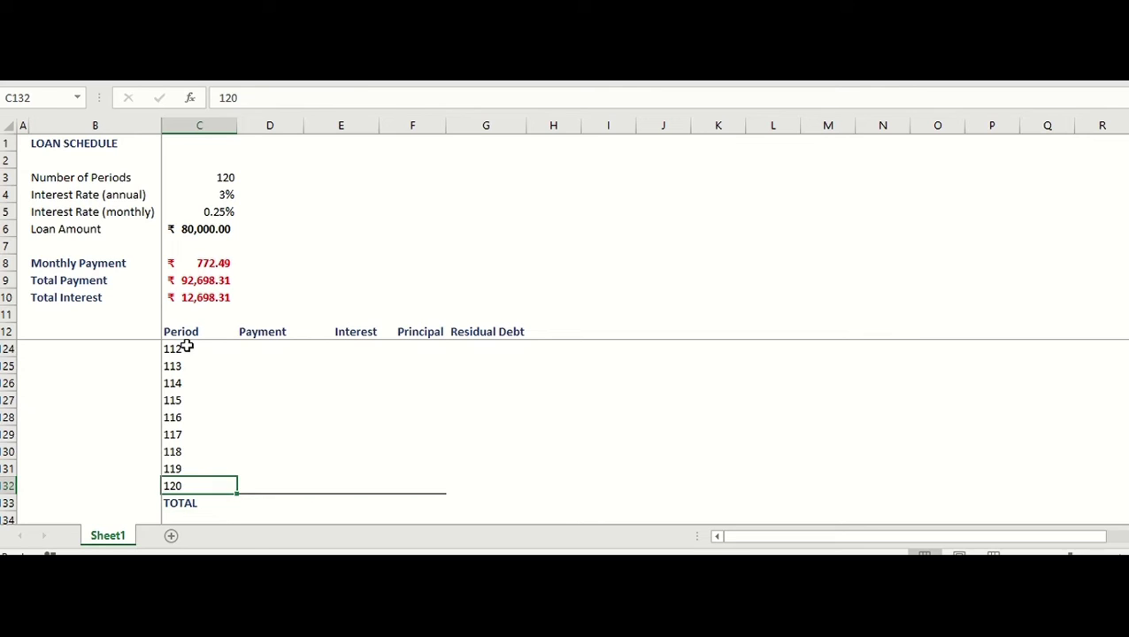
{"action": "key", "text": "ctrl+Up"}
{"action": "key", "text": "Up"}
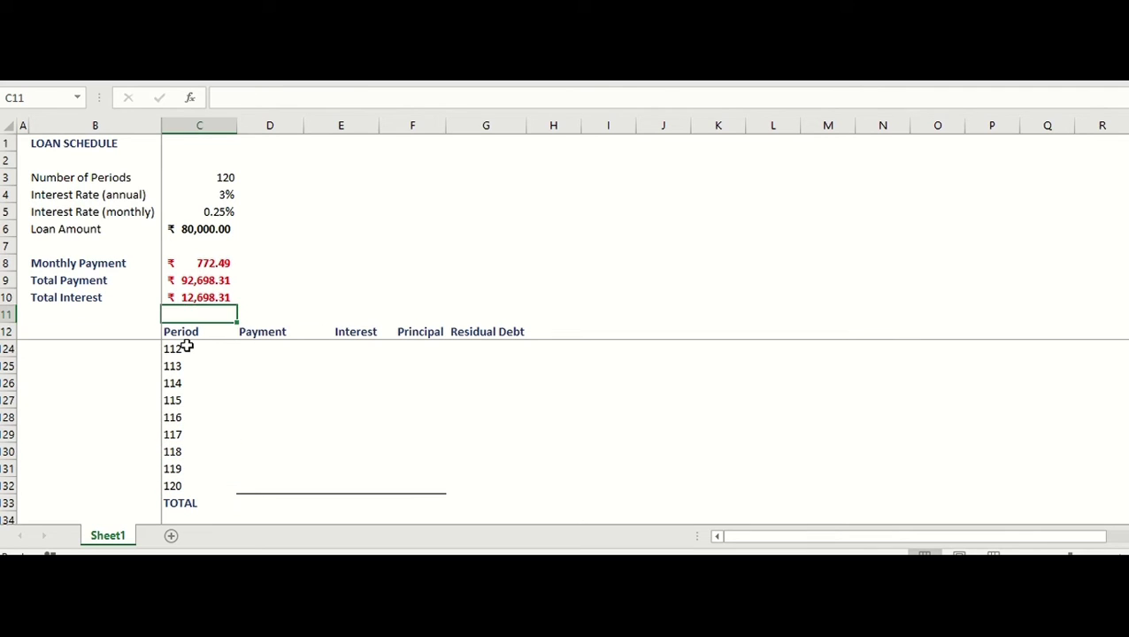
{"action": "key", "text": "Down"}
{"action": "key", "text": "Down"}
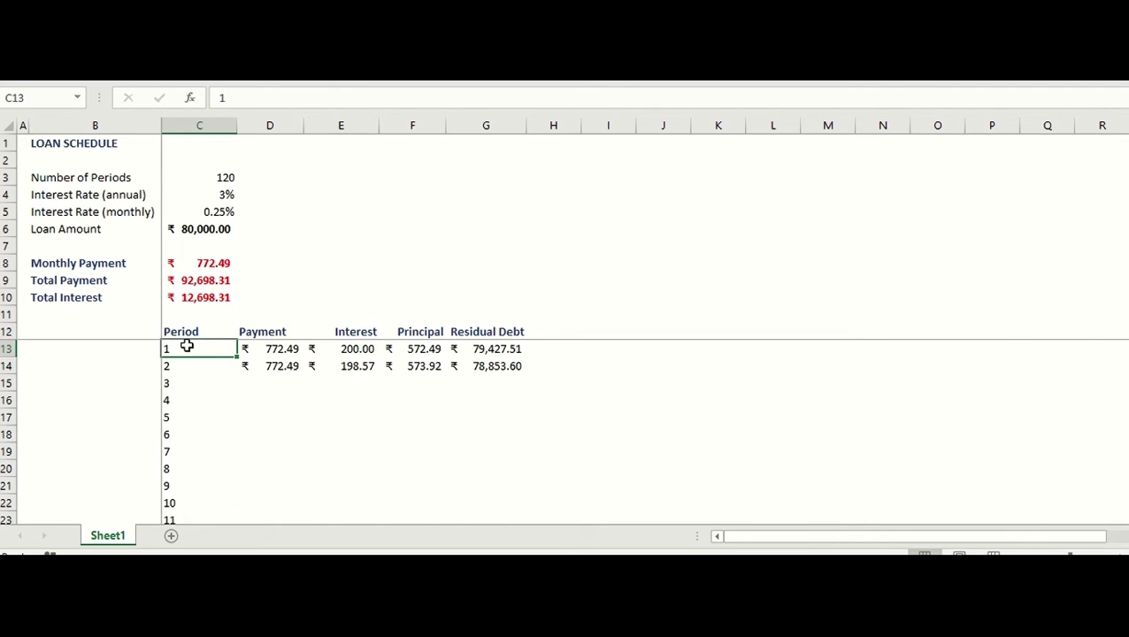
- Inspect the period 1 payment formula in D13 and its absolute reference to the monthly payment
{"action": "left_click", "coordinate": [285, 330]}
{"action": "left_click", "coordinate": [285, 349]}
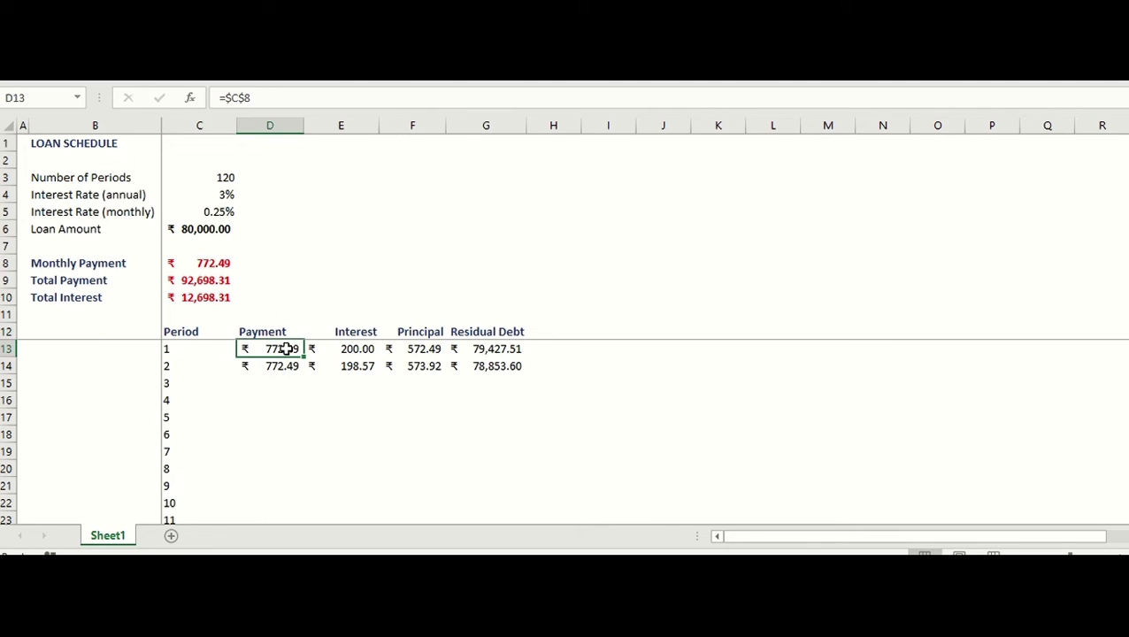
{"action": "left_click", "coordinate": [221, 263]}
{"action": "left_click", "coordinate": [281, 349]}
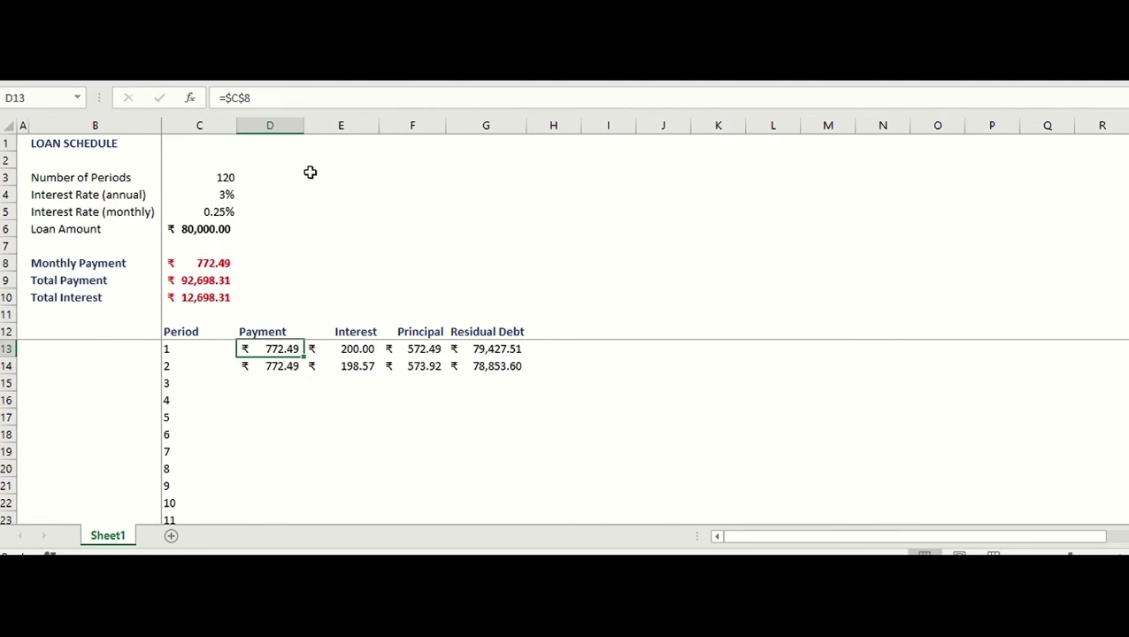
{"action": "left_click", "coordinate": [254, 98]}
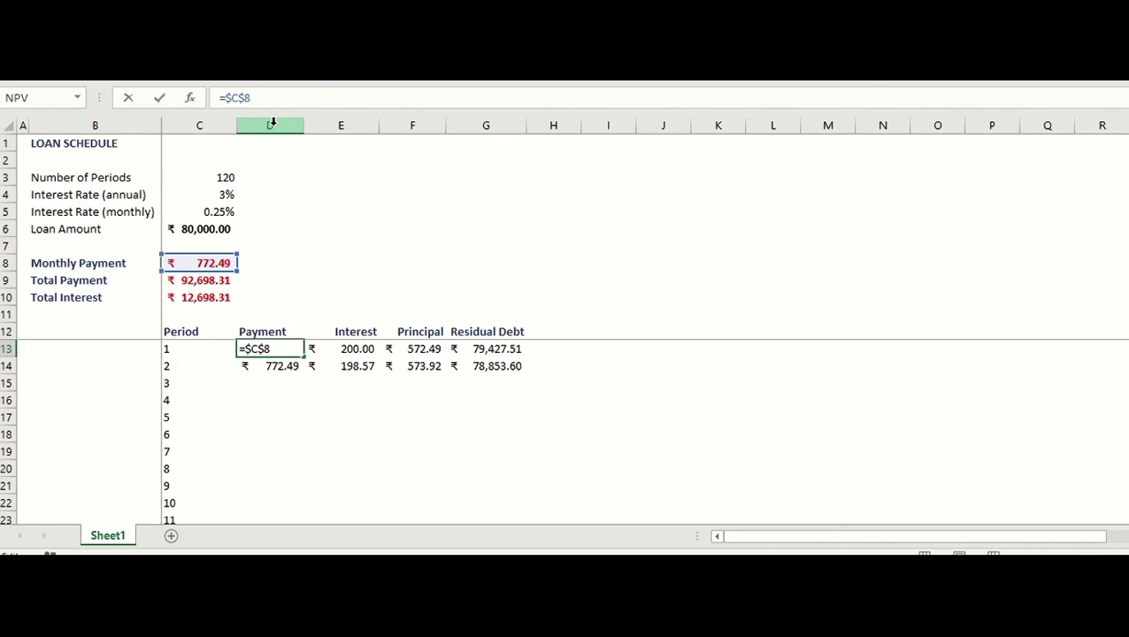
{"action": "key", "text": "Return"}
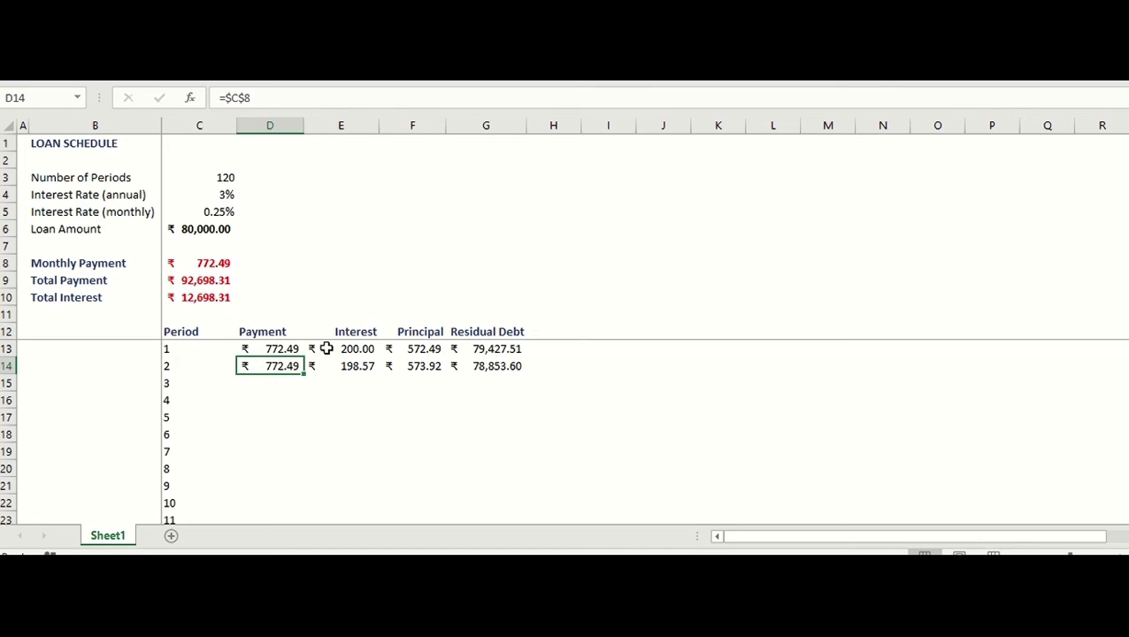
- Inspect the period 1 formulas for interest, principal and residual debt in E13, F13 and G13
{"action": "left_click", "coordinate": [359, 349]}
{"action": "left_click", "coordinate": [261, 101]}
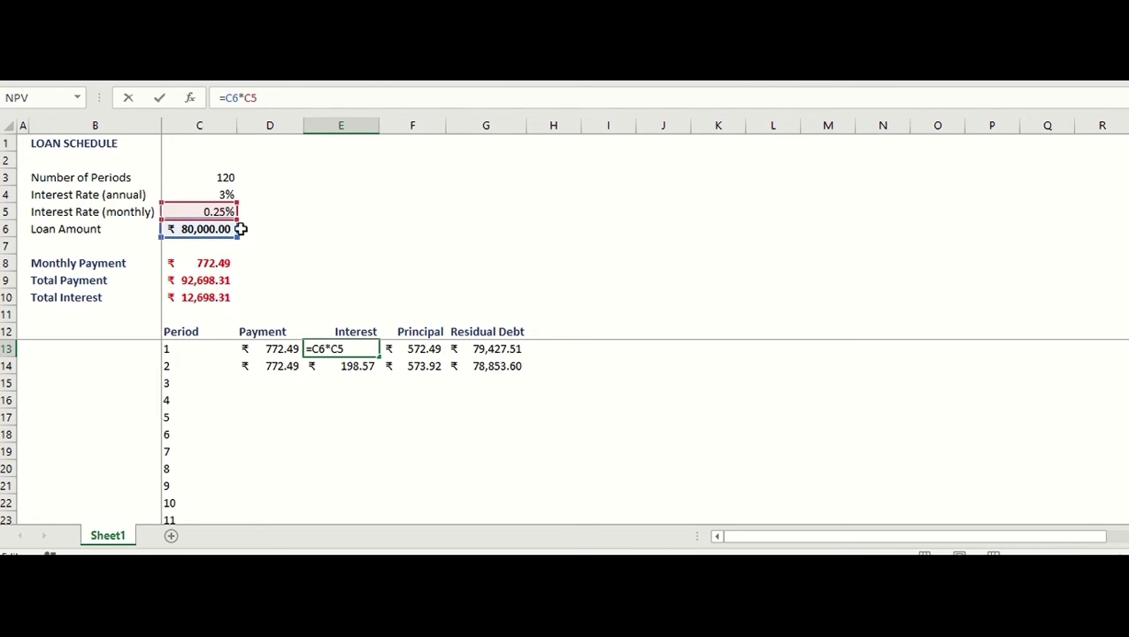
{"action": "key", "text": "Return"}
{"action": "left_click", "coordinate": [359, 348]}
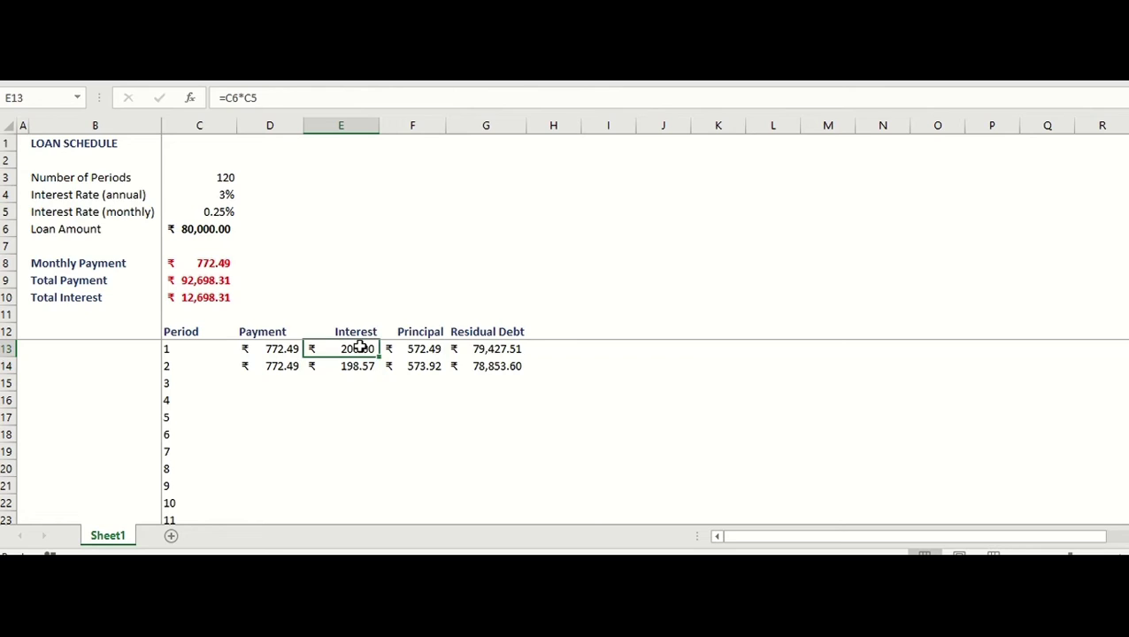
{"action": "left_click", "coordinate": [419, 349]}
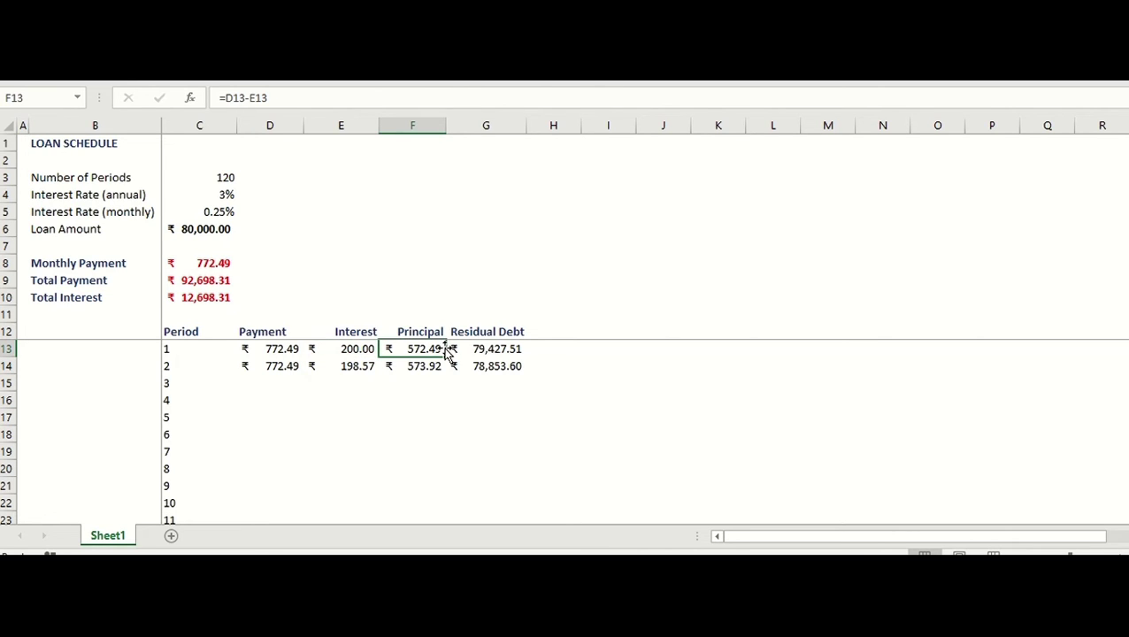
{"action": "left_click", "coordinate": [300, 102]}
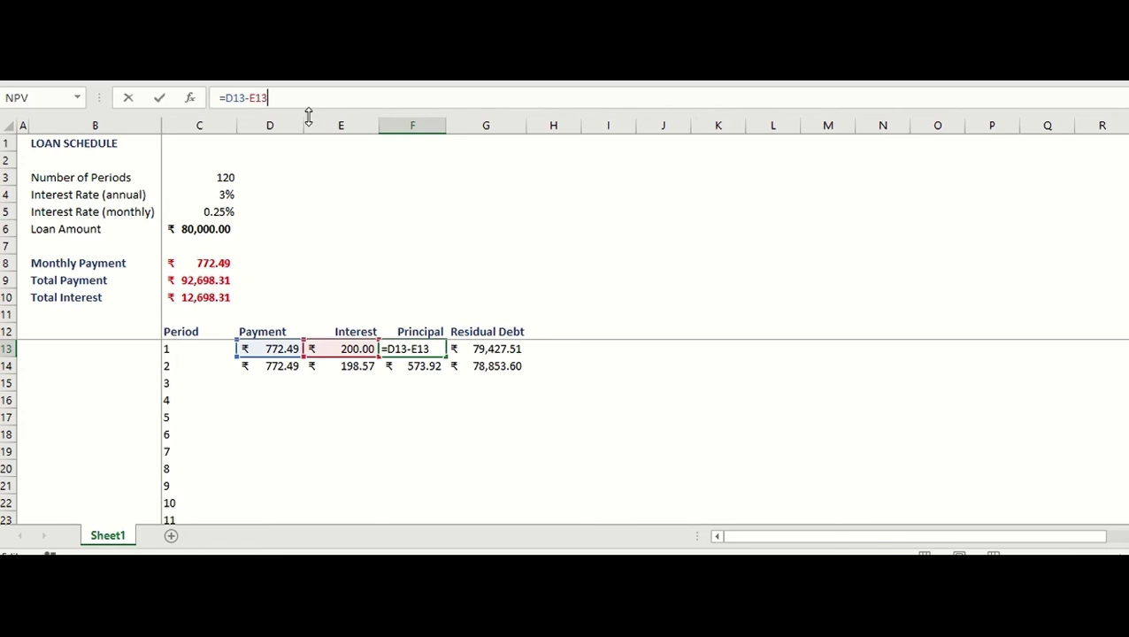
{"action": "left_click", "coordinate": [476, 349]}
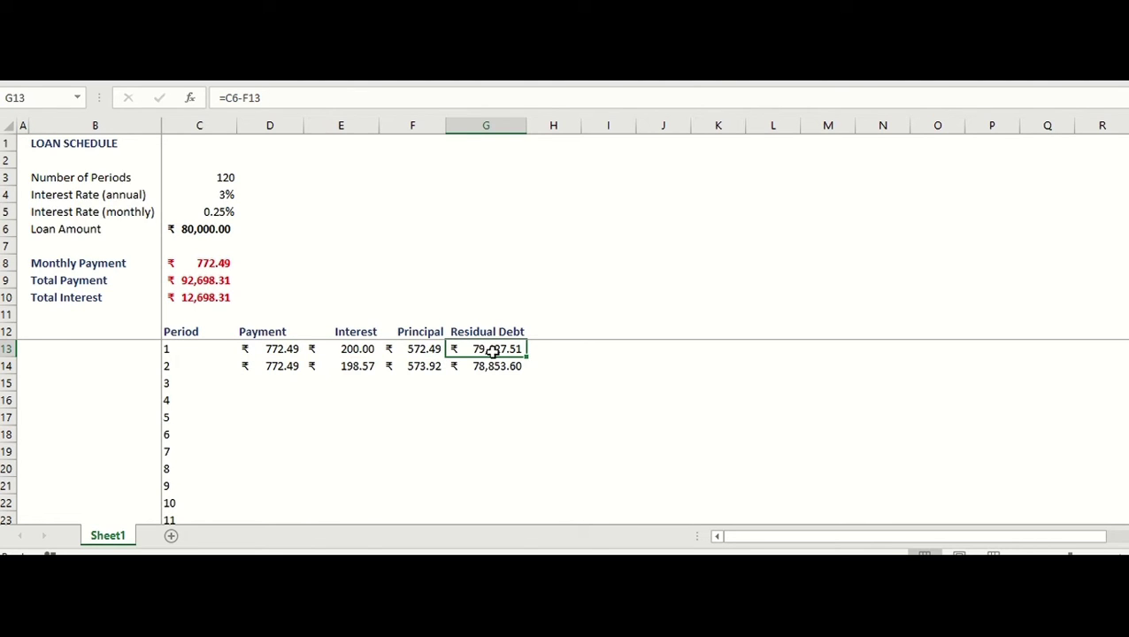
{"action": "left_click", "coordinate": [285, 98]}
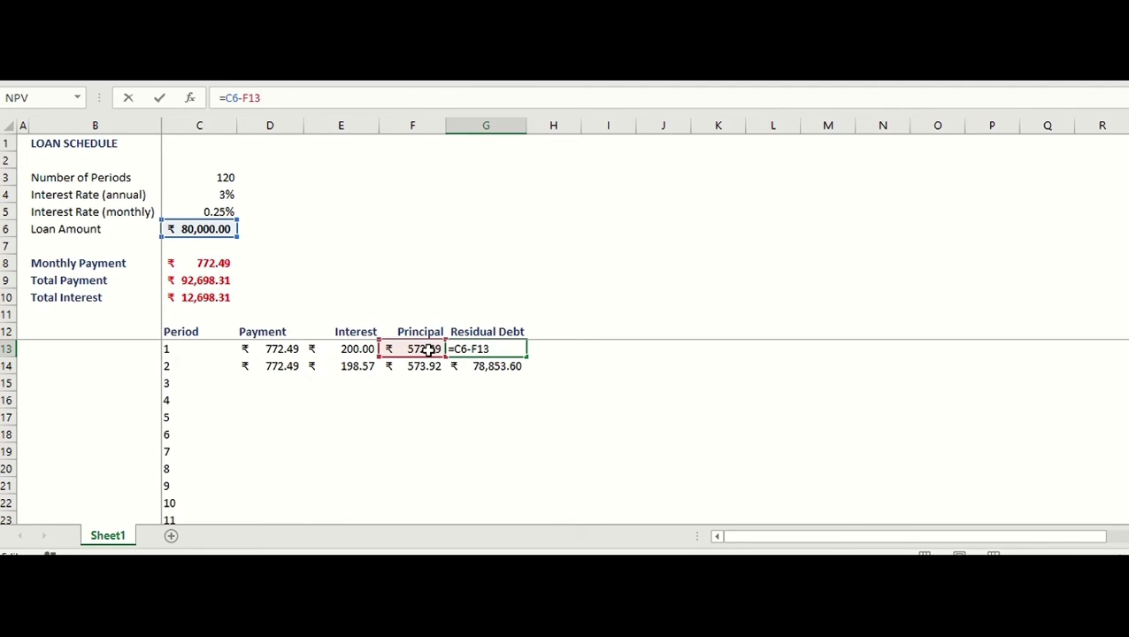
{"action": "left_click", "coordinate": [511, 349]}
{"action": "key", "text": "Return"}
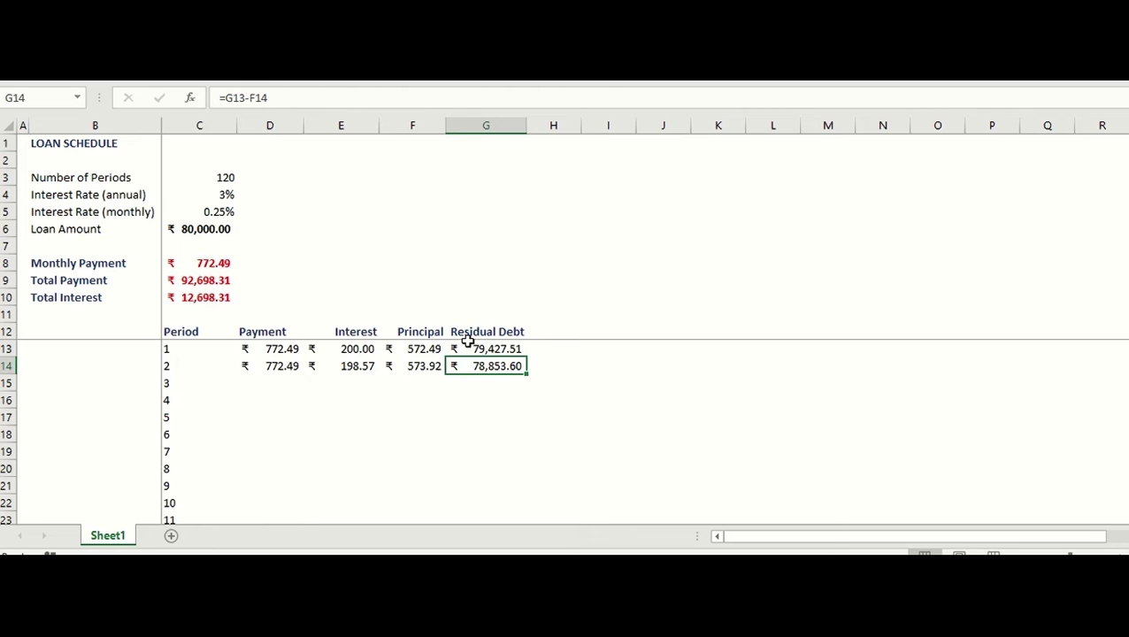
- Inspect the period 2 payment and interest formulas in D14 and E14, including the cells the interest formula references
{"action": "left_click", "coordinate": [279, 366]}
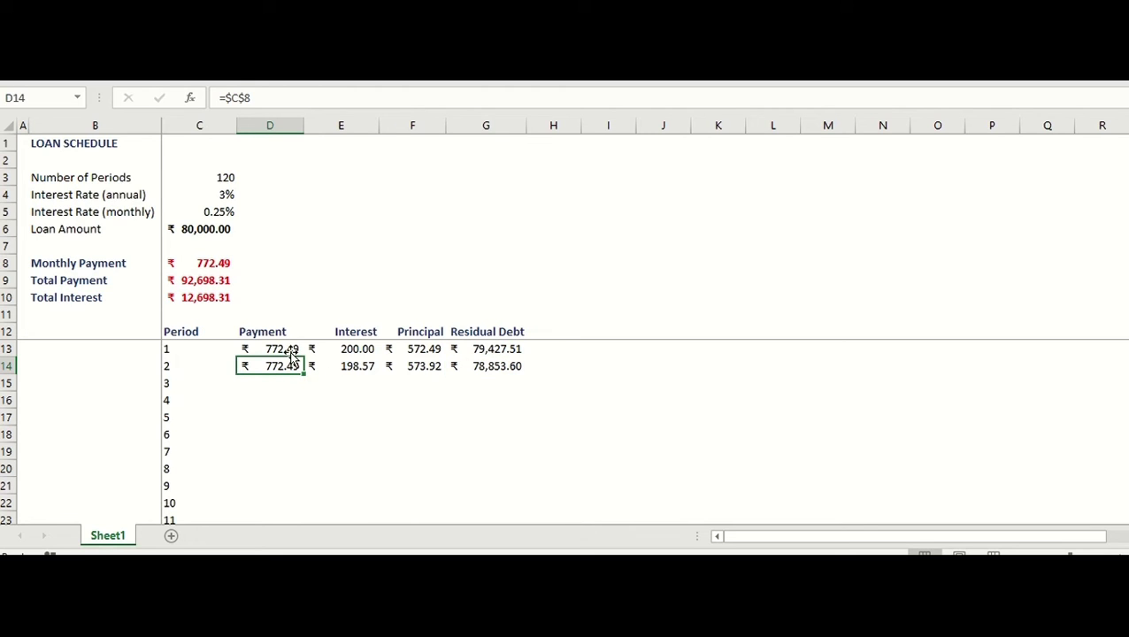
{"action": "left_click", "coordinate": [355, 366]}
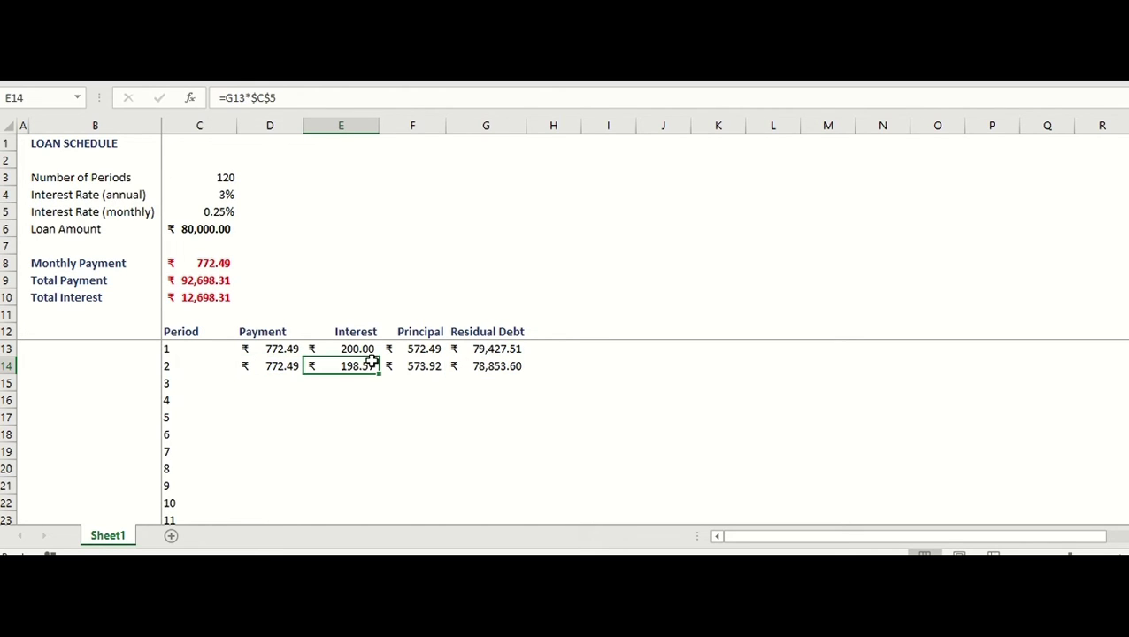
{"action": "left_click", "coordinate": [289, 98]}
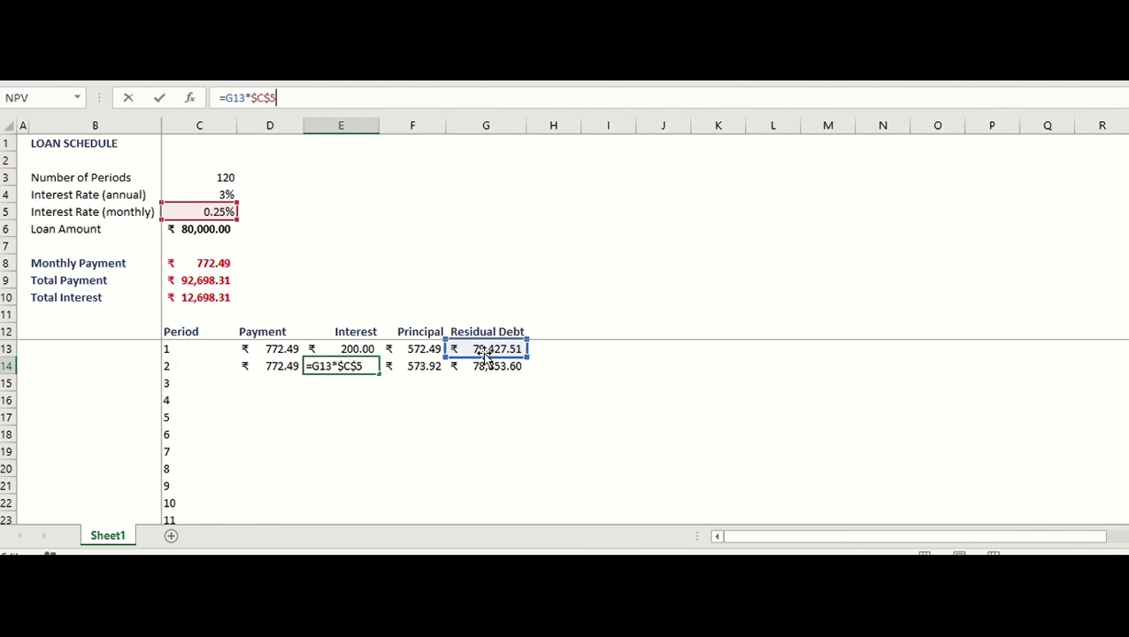
{"action": "left_click", "coordinate": [376, 366]}
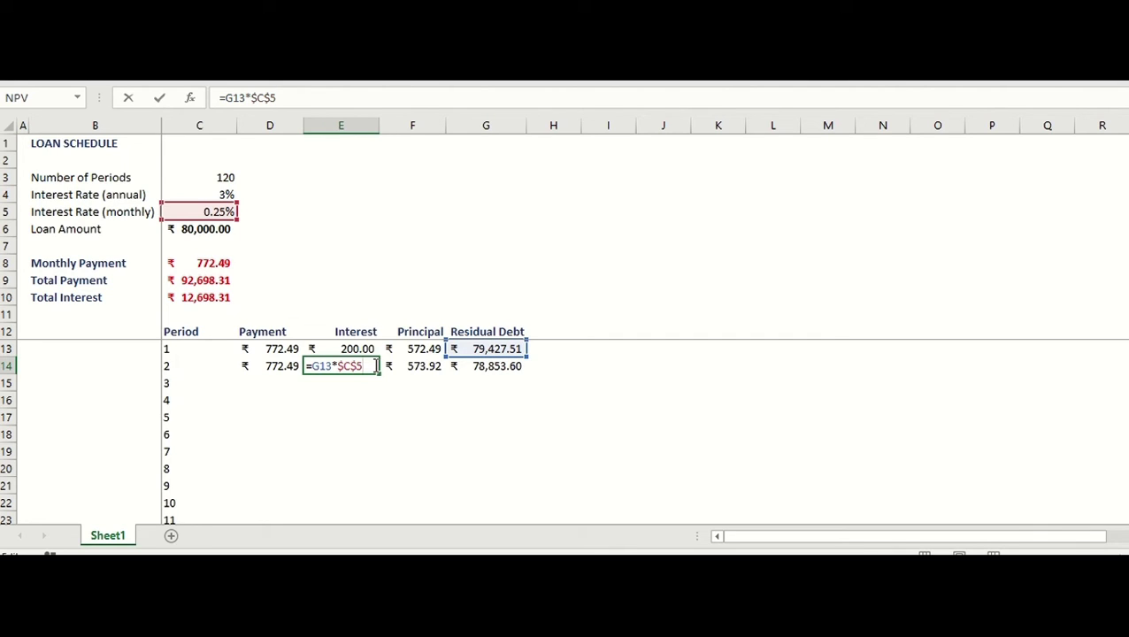
{"action": "key", "text": "Return"}
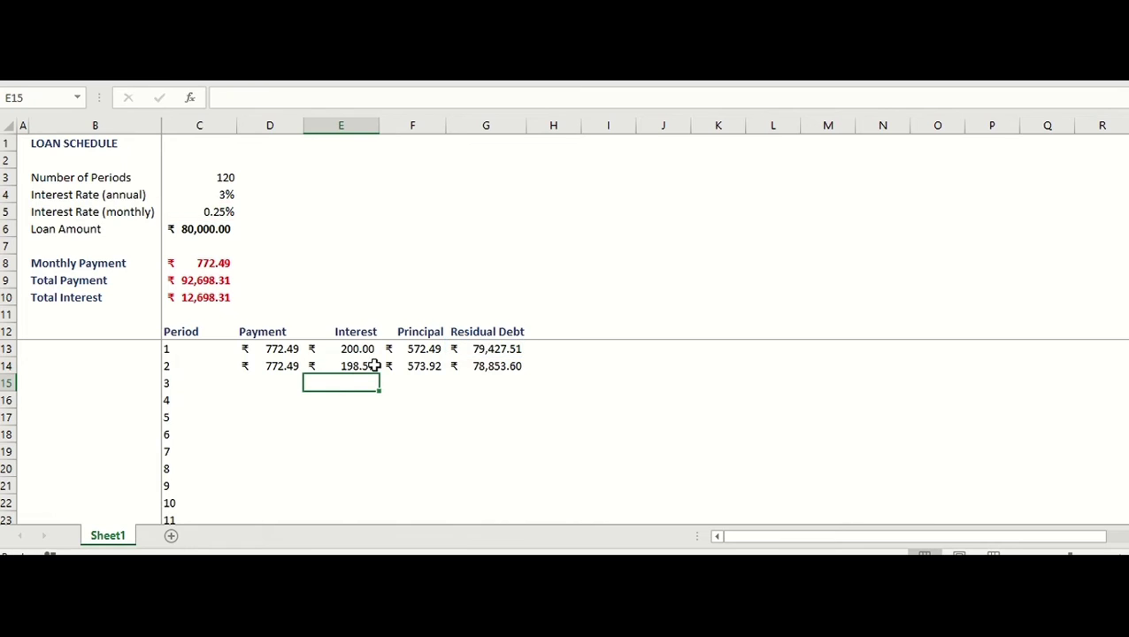
- Inspect the period 2 principal and residual debt formulas in F14 and G14 and the cells they reference
{"action": "left_click", "coordinate": [416, 365]}
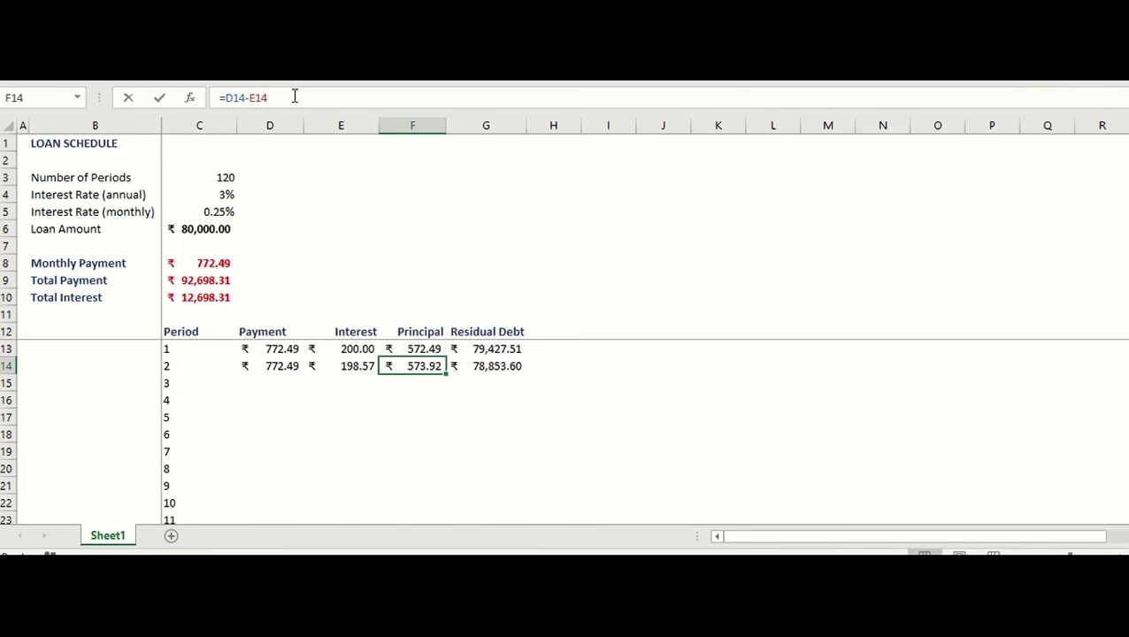
{"action": "key", "text": "F2"}
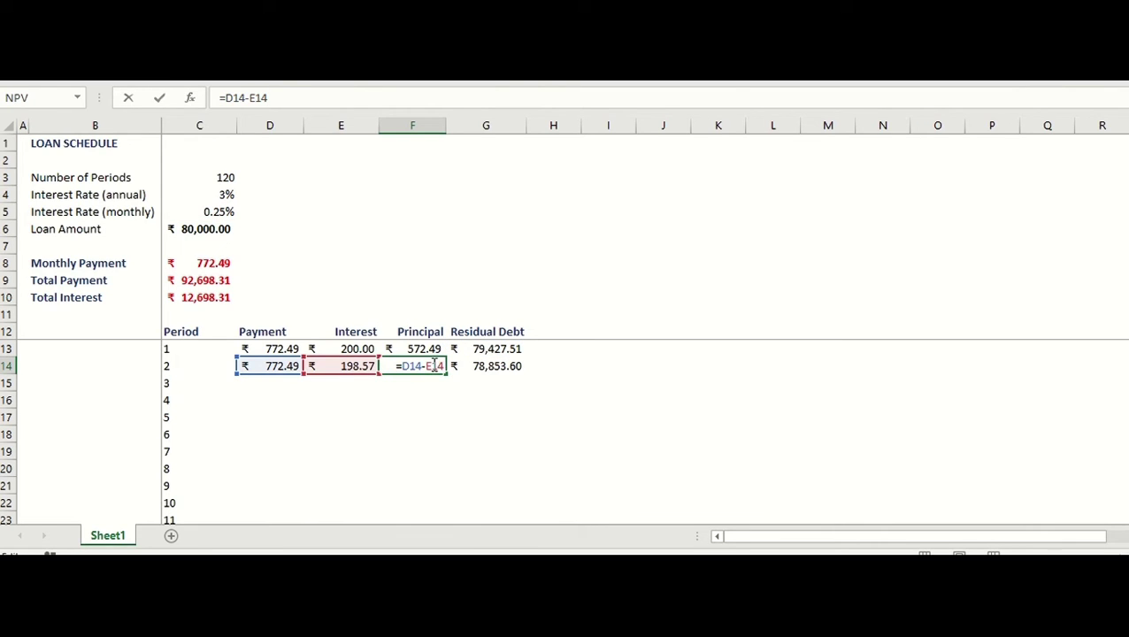
{"action": "key", "text": "Return"}
{"action": "left_click", "coordinate": [478, 365]}
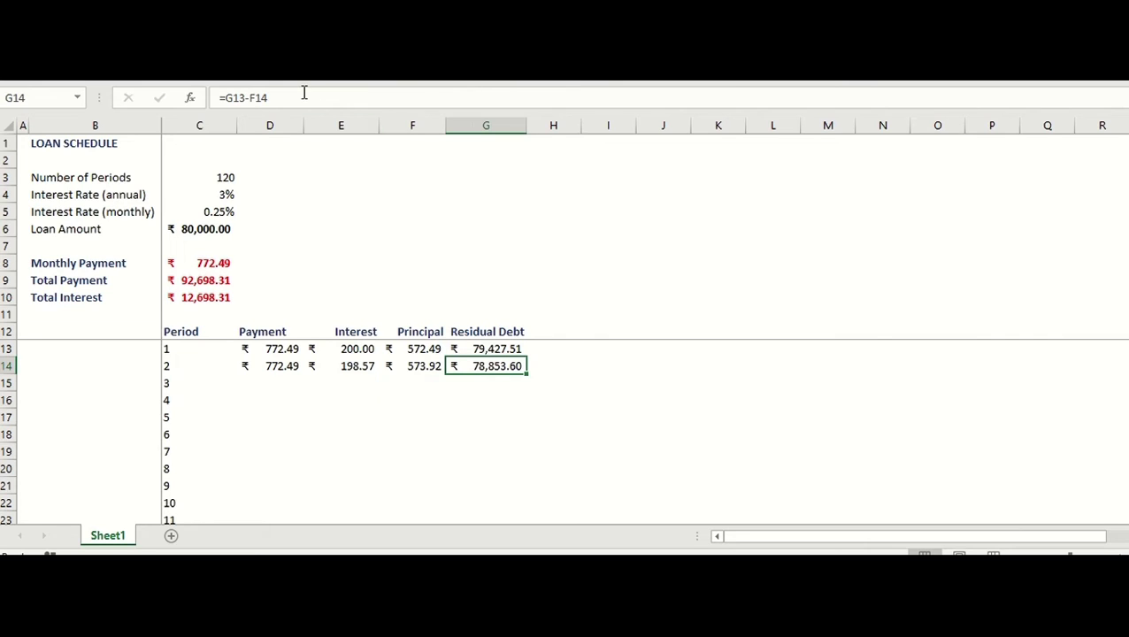
{"action": "key", "text": "F2"}
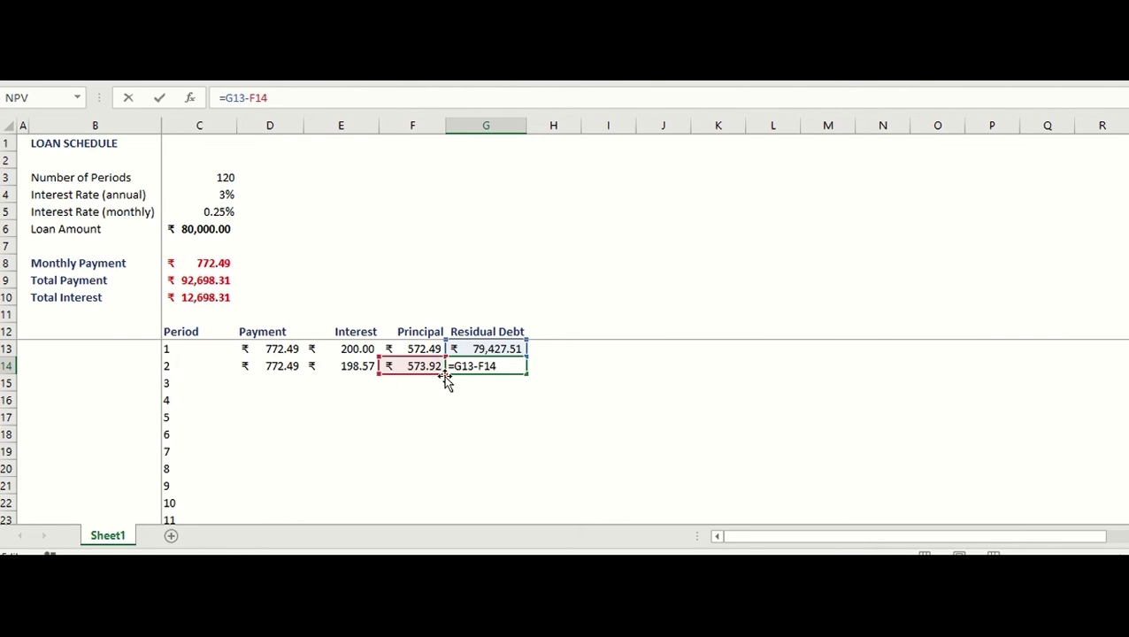
{"action": "left_click", "coordinate": [504, 365]}
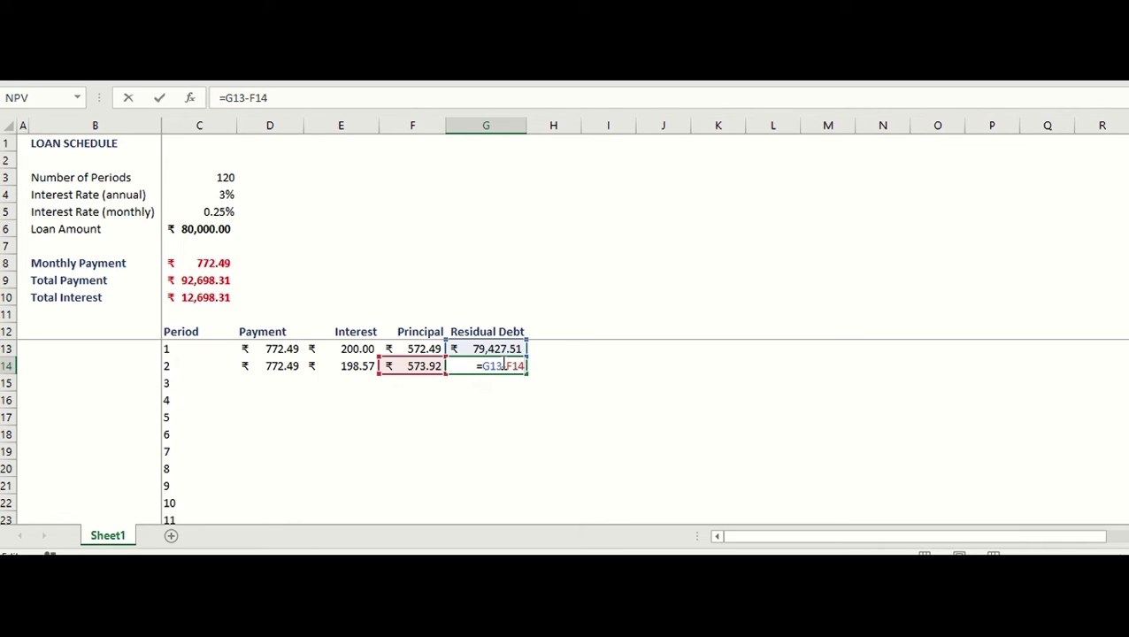
{"action": "key", "text": "Return"}
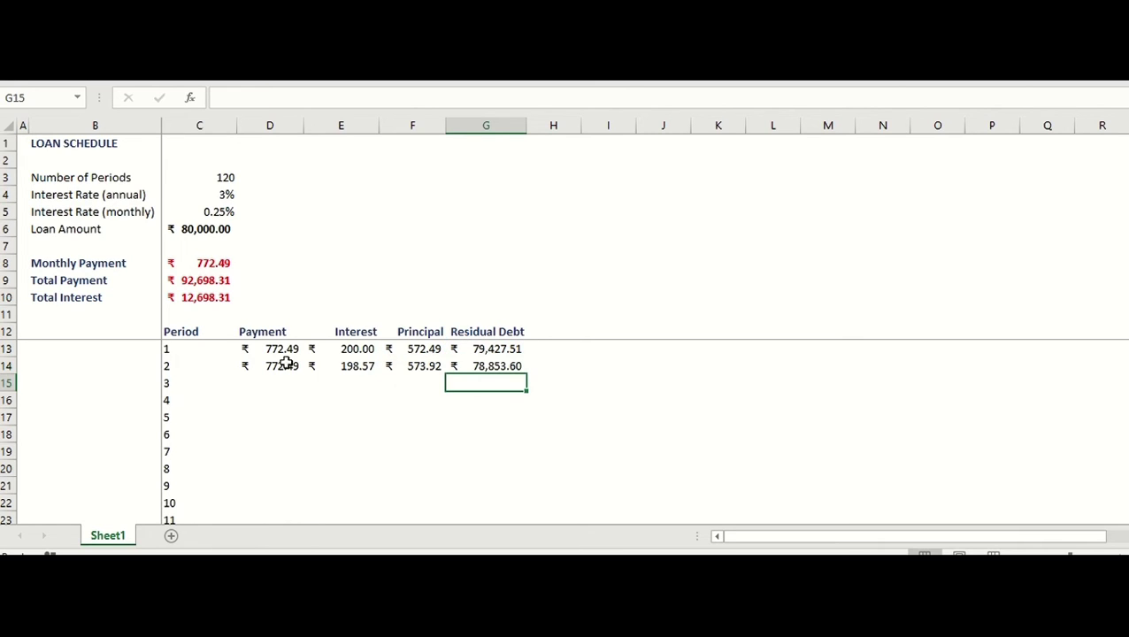
- Fill the period 2 formulas in D14:G14 down the schedule through period 120 in row 132
{"action": "left_click_drag", "start_coordinate": [269, 365], "coordinate": [494, 368]}
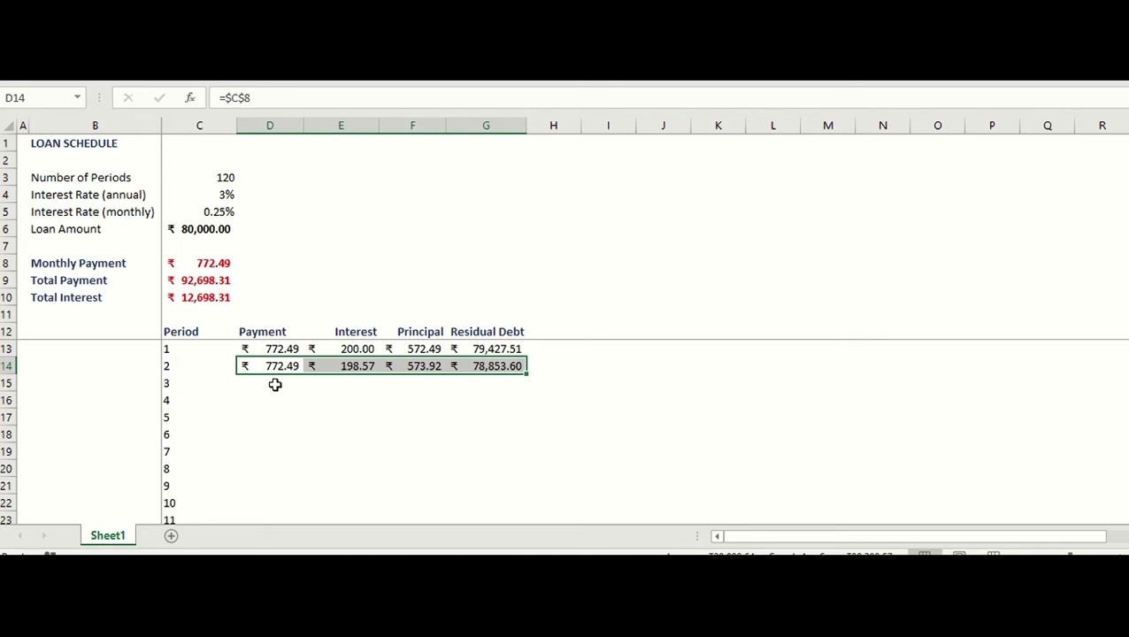
{"action": "scroll", "coordinate": [211, 495], "scroll_direction": "down", "scroll_amount": 20}
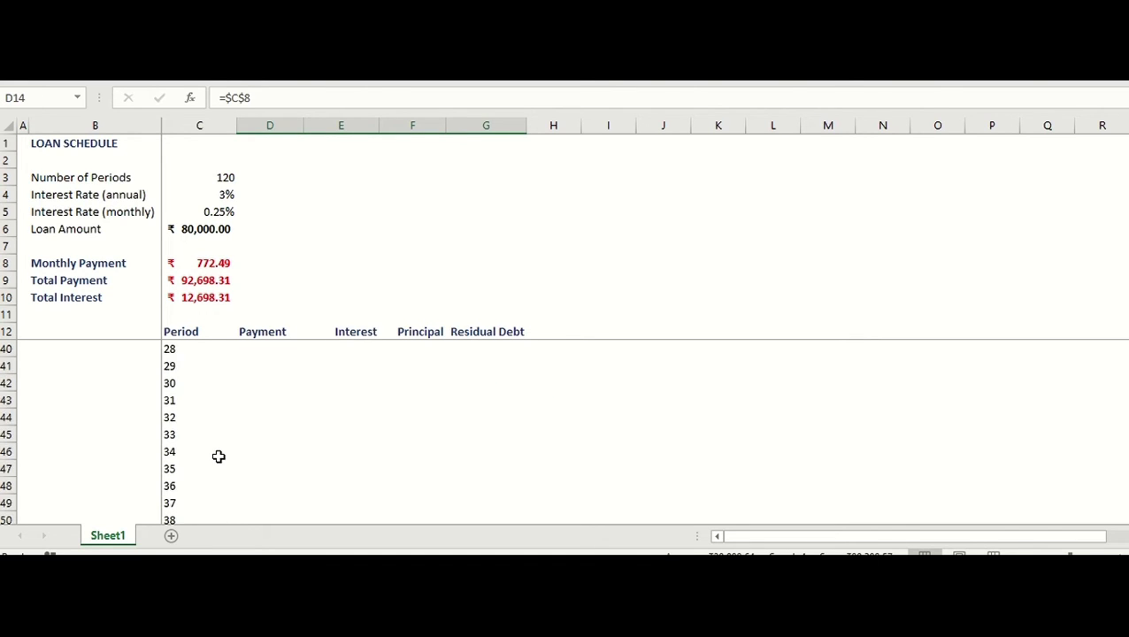
{"action": "scroll", "coordinate": [228, 476], "scroll_direction": "down", "scroll_amount": 8}
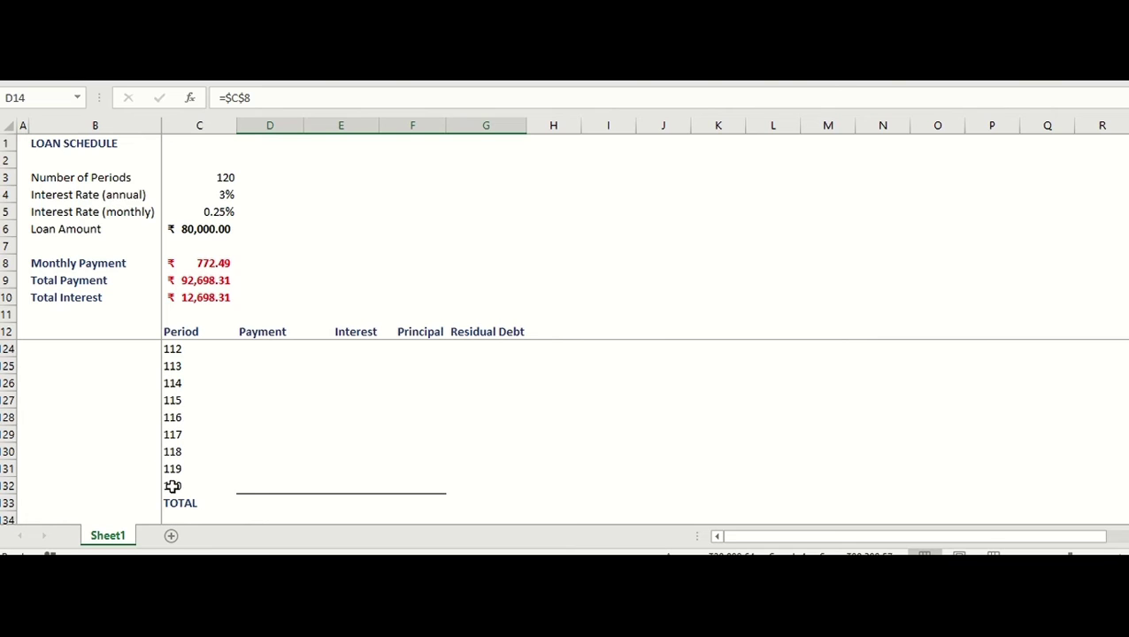
{"action": "scroll", "coordinate": [440, 443], "scroll_direction": "up", "scroll_amount": 7}
{"action": "scroll", "coordinate": [440, 443], "scroll_direction": "up", "scroll_amount": 20}
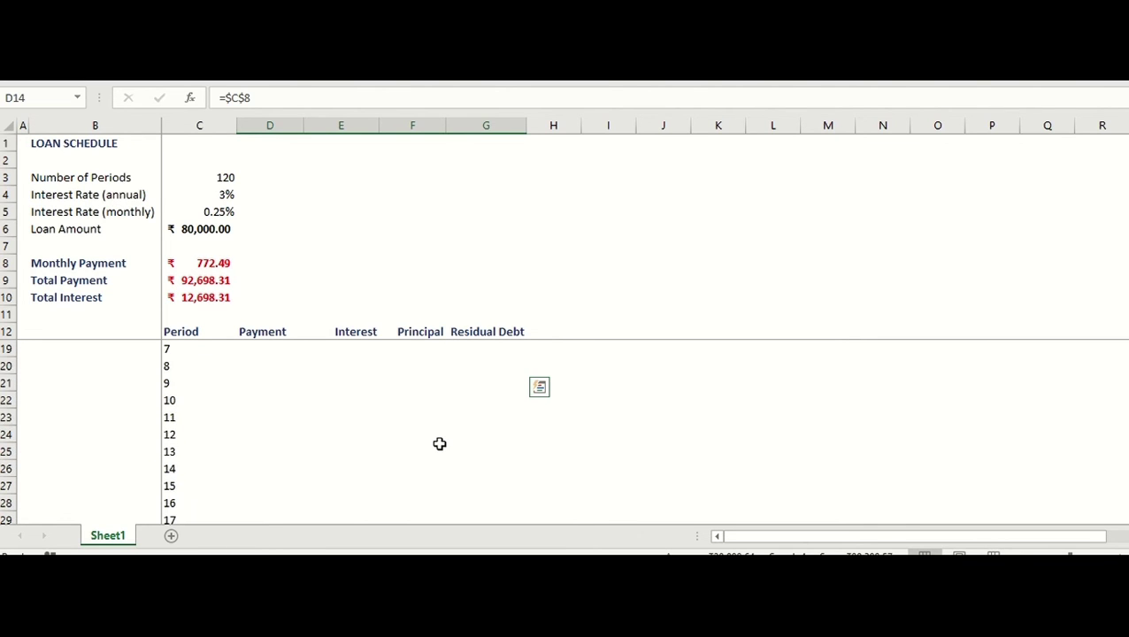
{"action": "left_click_drag", "start_coordinate": [525, 374], "coordinate": [523, 437]}
{"action": "scroll", "coordinate": [645, 439], "scroll_direction": "up", "scroll_amount": 3}
{"action": "scroll", "coordinate": [615, 469], "scroll_direction": "down", "scroll_amount": 2}
{"action": "left_click", "coordinate": [612, 469]}
- Check the residual debt formula in G132 for period 120 and look over the filled schedule rows
{"action": "left_click", "coordinate": [506, 486]}
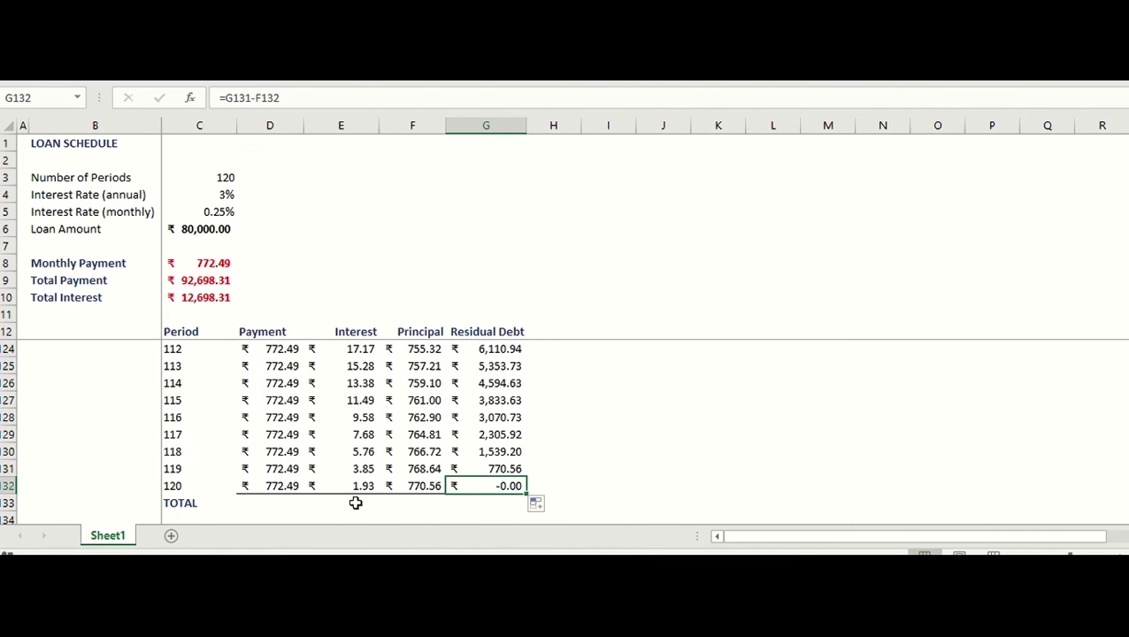
{"action": "scroll", "coordinate": [353, 501], "scroll_direction": "up", "scroll_amount": 3}
{"action": "scroll", "coordinate": [315, 354], "scroll_direction": "down", "scroll_amount": 5}
{"action": "scroll", "coordinate": [300, 398], "scroll_direction": "up", "scroll_amount": 17}
{"action": "scroll", "coordinate": [381, 402], "scroll_direction": "up", "scroll_amount": 20}
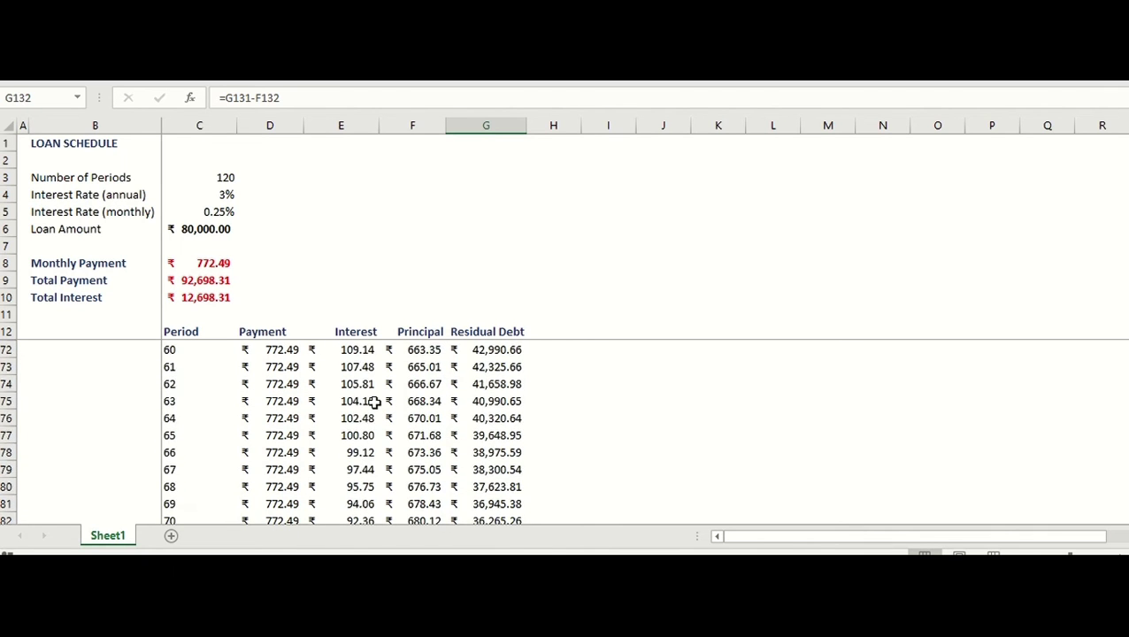
- Review how the Interest column changes from period 2 onward through the following periods
{"action": "left_click", "coordinate": [358, 368]}
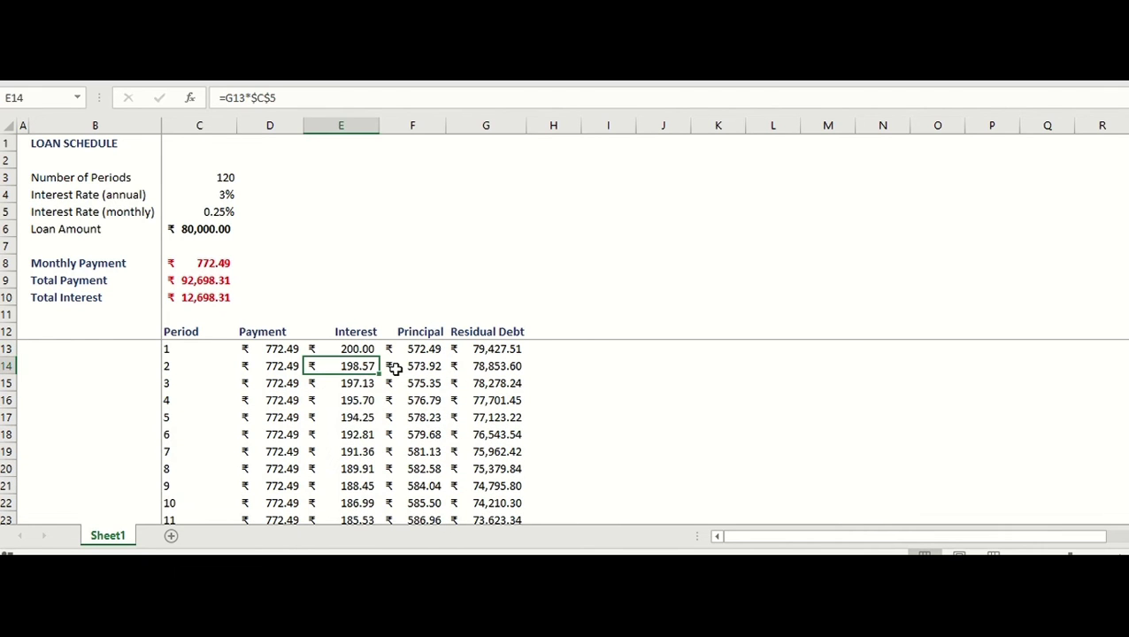
{"action": "key", "text": "Down"}
{"action": "key", "text": "Down"}
{"action": "key", "text": "Down"}
{"action": "key", "text": "Down"}
{"action": "key", "text": "Down"}
{"action": "key", "text": "Down"}
{"action": "key", "text": "Down"}
{"action": "key", "text": "Down"}
{"action": "key", "text": "Down"}
{"action": "key", "text": "Down"}
{"action": "key", "text": "Down"}
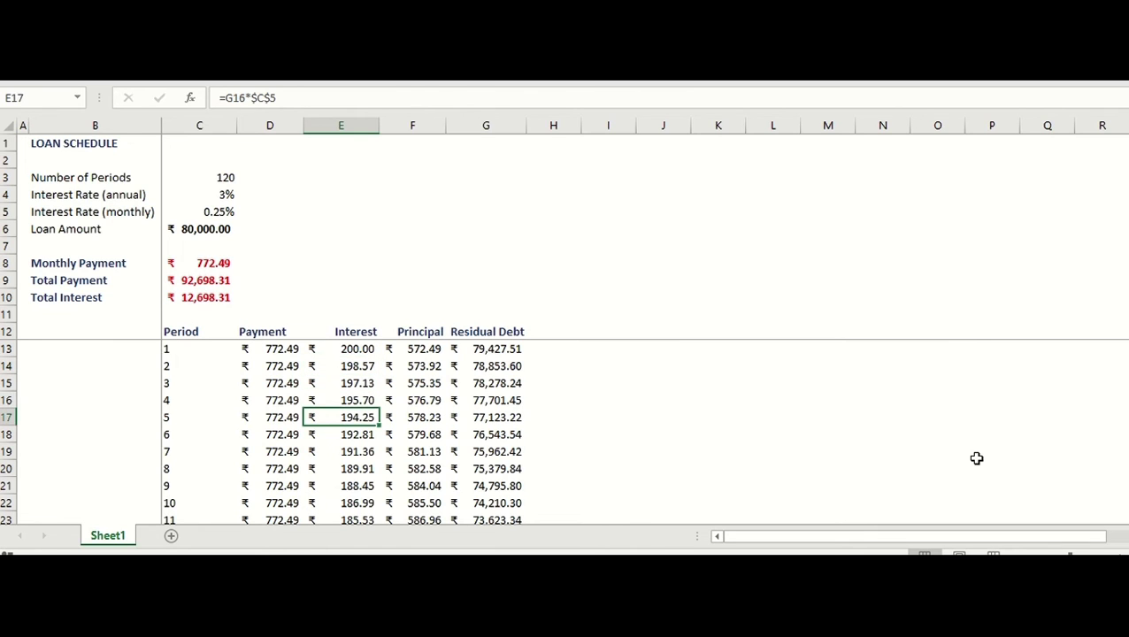
{"action": "key", "text": "Down"}
{"action": "key", "text": "Down"}
{"action": "key", "text": "Down"}
{"action": "key", "text": "Down"}
{"action": "key", "text": "Down"}
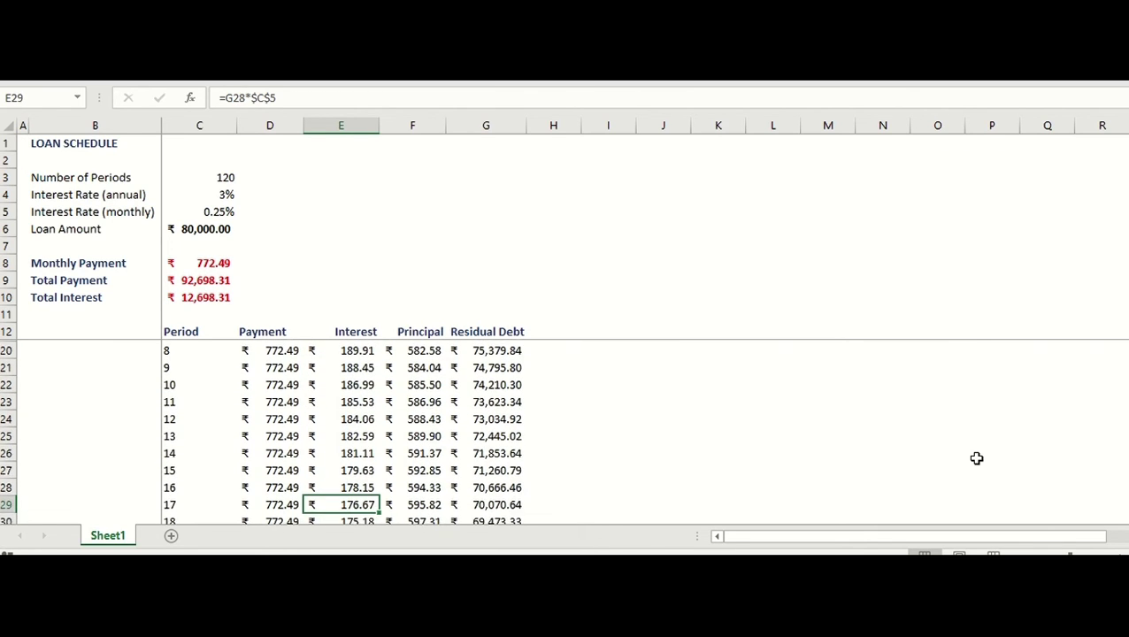
- Examine the Principal column, and follow the Residual Debt column down to the last periods above the TOTAL row
{"action": "key", "text": "Right"}
{"action": "key", "text": "Up"}
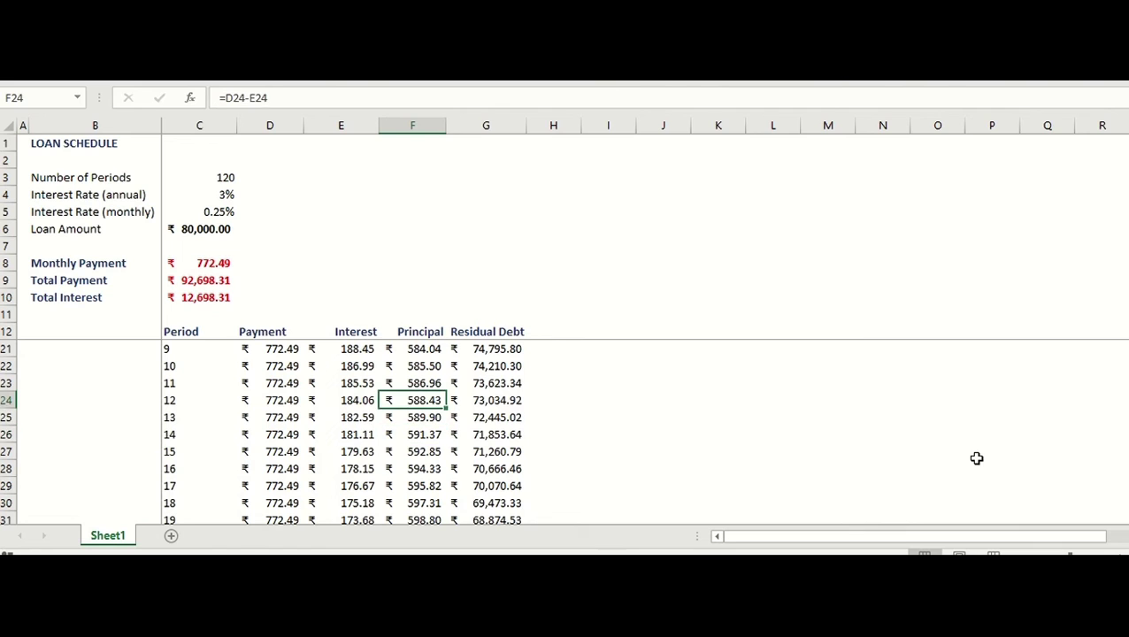
{"action": "key", "text": "Right"}
{"action": "key", "text": "Up"}
{"action": "key", "text": "Down"}
{"action": "key", "text": "Down"}
{"action": "key", "text": "Down"}
{"action": "key", "text": "Down"}
{"action": "key", "text": "Down"}
{"action": "key", "text": "Down"}
{"action": "key", "text": "Down"}
{"action": "key", "text": "Down"}
{"action": "key", "text": "Down"}
{"action": "key", "text": "Down"}
{"action": "key", "text": "Down"}
{"action": "key", "text": "Down"}
{"action": "key", "text": "Down"}
{"action": "key", "text": "Down"}
{"action": "key", "text": "Down"}
{"action": "key", "text": "Down"}
{"action": "key", "text": "Down"}
{"action": "key", "text": "Down"}
{"action": "key", "text": "Down"}
{"action": "key", "text": "Down"}
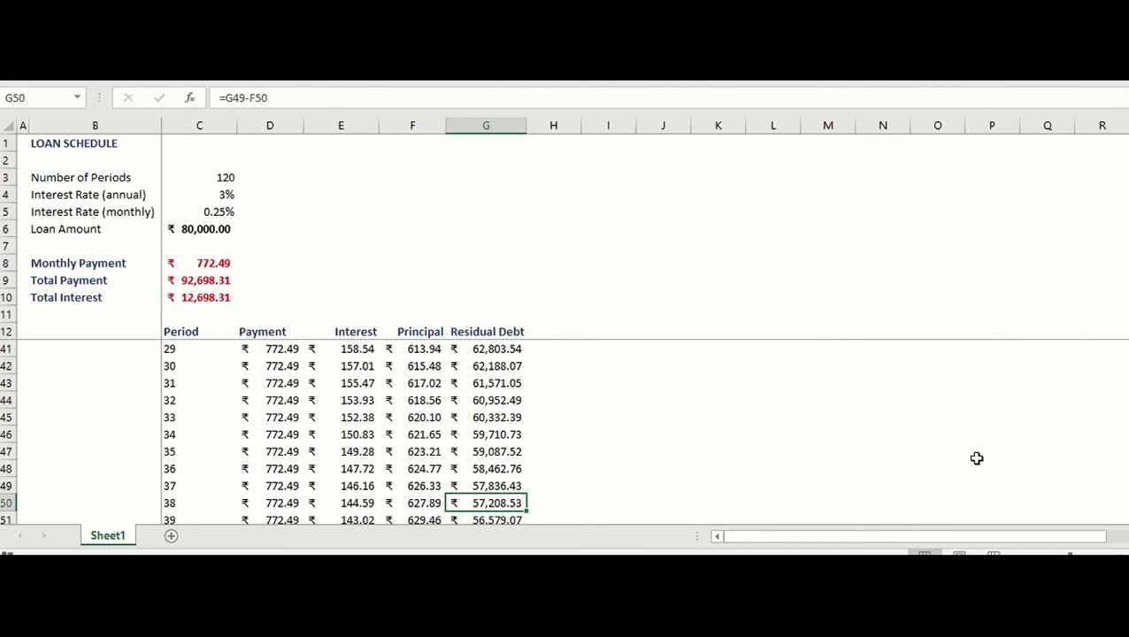
{"action": "key", "text": "Down"}
{"action": "key", "text": "Down"}
{"action": "key", "text": "Down"}
{"action": "key", "text": "Down"}
{"action": "key", "text": "Down"}
{"action": "key", "text": "Down"}
{"action": "key", "text": "Down"}
{"action": "key", "text": "Down"}
{"action": "key", "text": "Down"}
{"action": "key", "text": "Down"}
{"action": "key", "text": "Down"}
{"action": "key", "text": "Down"}
{"action": "key", "text": "Down"}
{"action": "key", "text": "Down"}
{"action": "key", "text": "Down"}
{"action": "key", "text": "Down"}
{"action": "key", "text": "Down"}
{"action": "key", "text": "Down"}
{"action": "key", "text": "Down"}
{"action": "key", "text": "Down"}
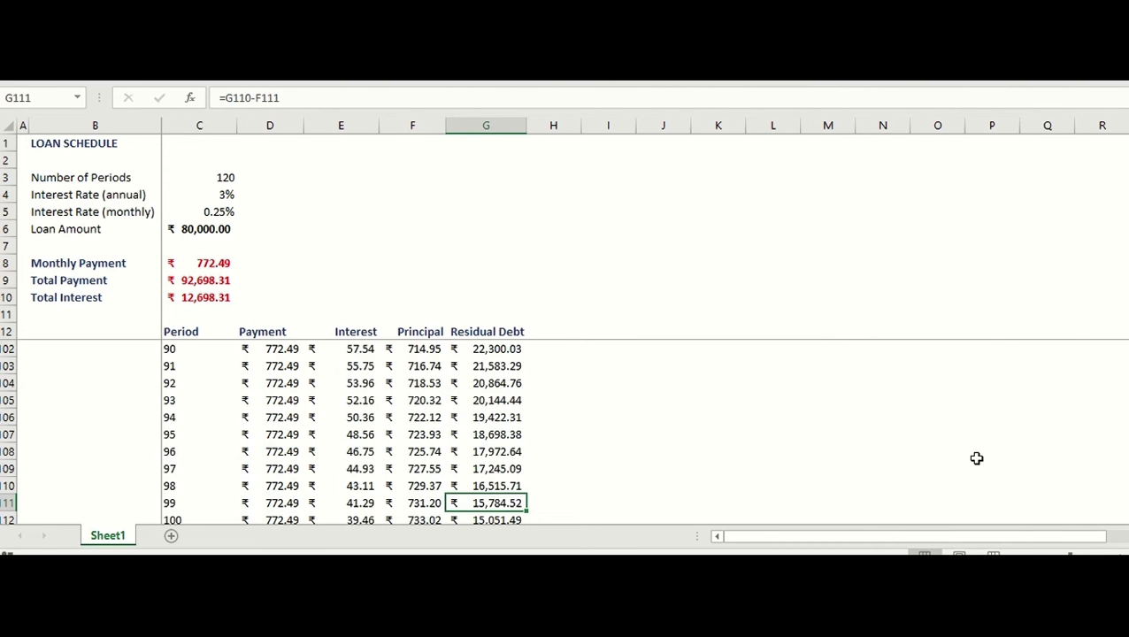
{"action": "key", "text": "Down"}
{"action": "key", "text": "Up"}
{"action": "key", "text": "Up"}
{"action": "key", "text": "Up"}
{"action": "key", "text": "Up"}
{"action": "key", "text": "Up"}
{"action": "key", "text": "Up"}
{"action": "key", "text": "Up"}
{"action": "key", "text": "Up"}
{"action": "key", "text": "Up"}
{"action": "key", "text": "Up"}
{"action": "key", "text": "Up"}
{"action": "key", "text": "Up"}
{"action": "key", "text": "Up"}
{"action": "key", "text": "Up"}
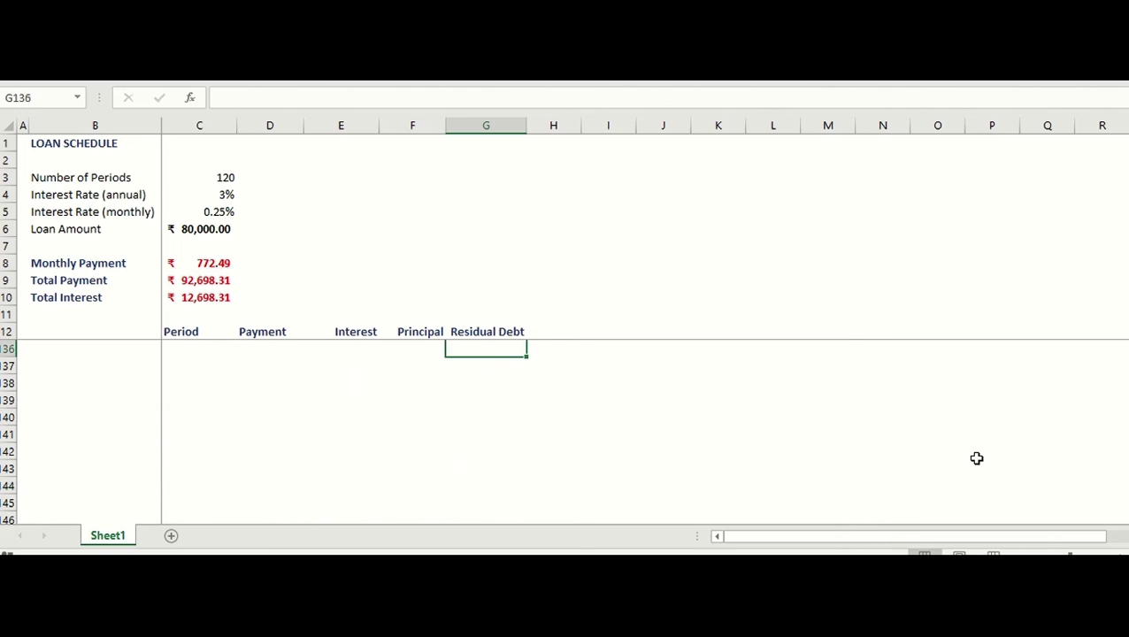
{"action": "key", "text": "Down"}
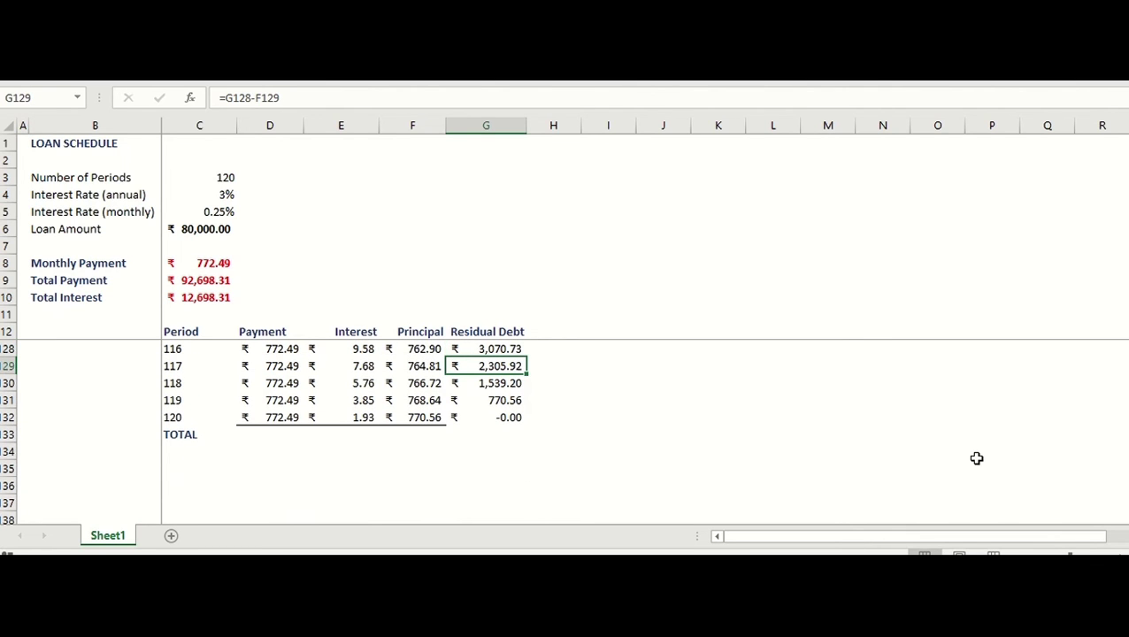
- Start a SUM formula in D133, the Payment cell of the TOTAL row, with the period 120 payment in D132
{"action": "left_click", "coordinate": [268, 434]}
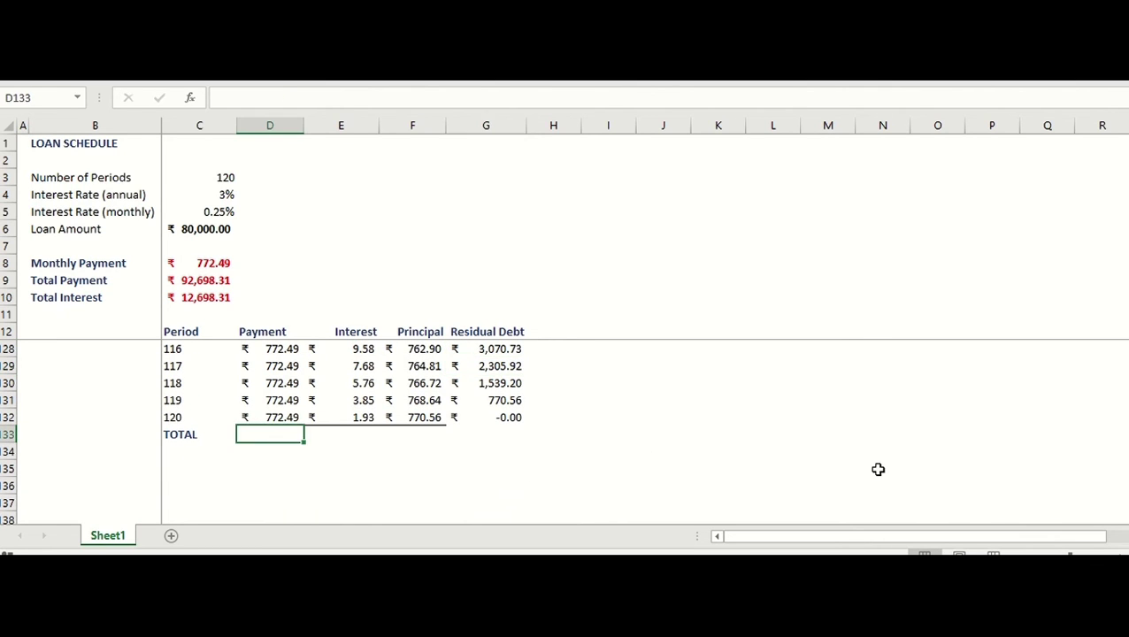
{"action": "type", "text": "=sum("}
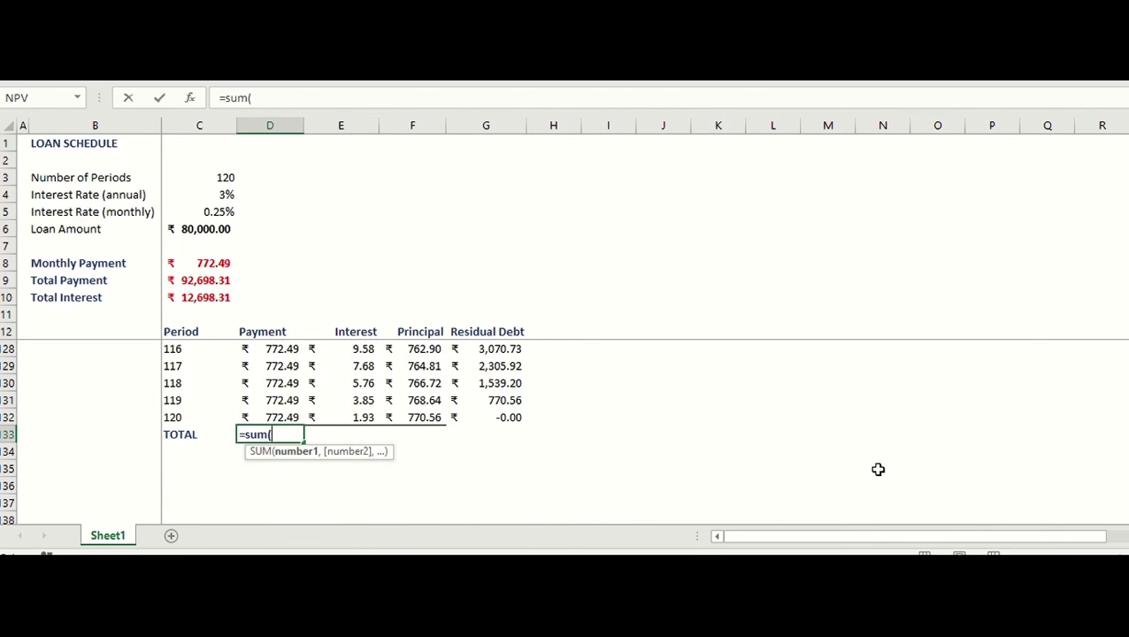
{"action": "left_click", "coordinate": [284, 416]}
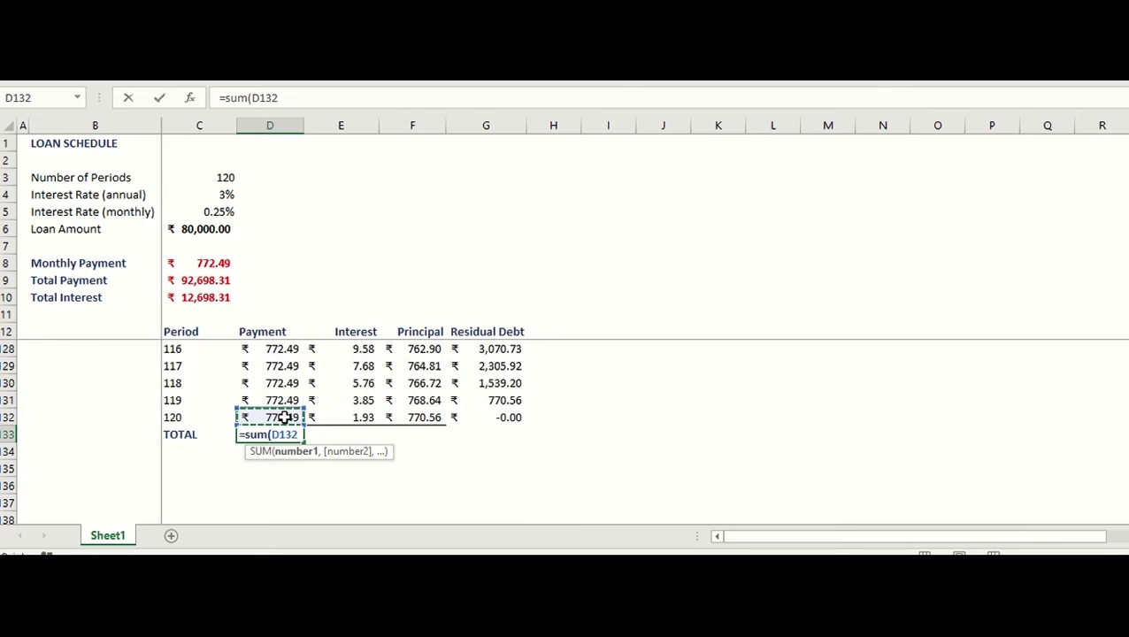
{"action": "key", "text": "ctrl+shift+Up"}
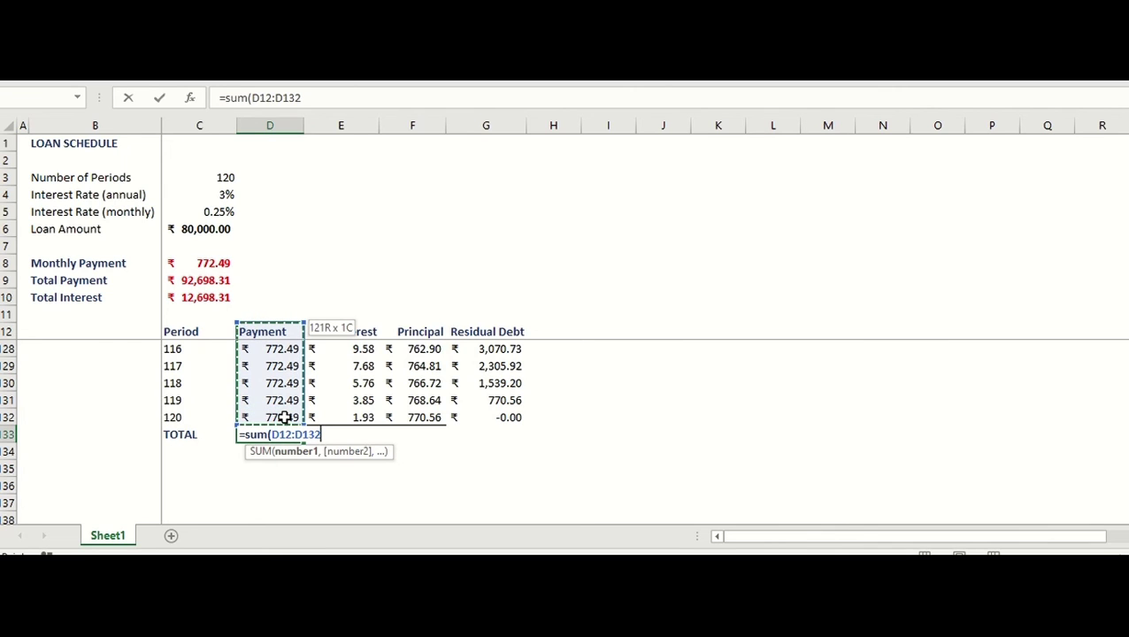
{"action": "key", "text": "ctrl+Down"}
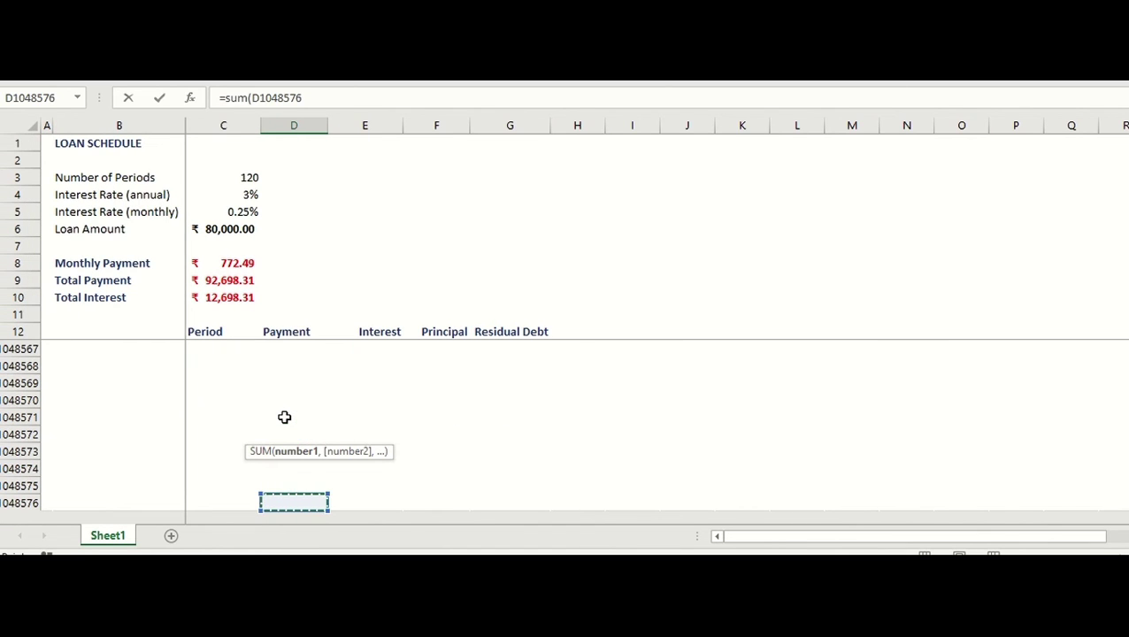
{"action": "key", "text": "ctrl+Up"}
{"action": "key", "text": "ctrl+Up"}
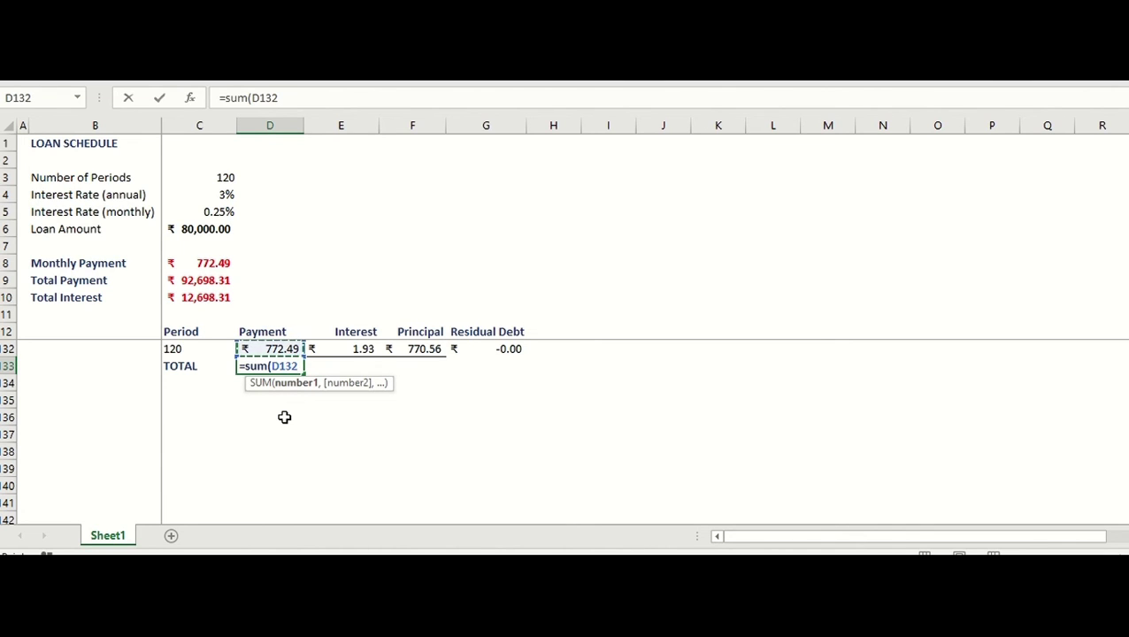
- Total the Payment column in D133 with a SUM of D13:D132 and compare it with Total Payment in C9
{"action": "key", "text": "shift+Up"}
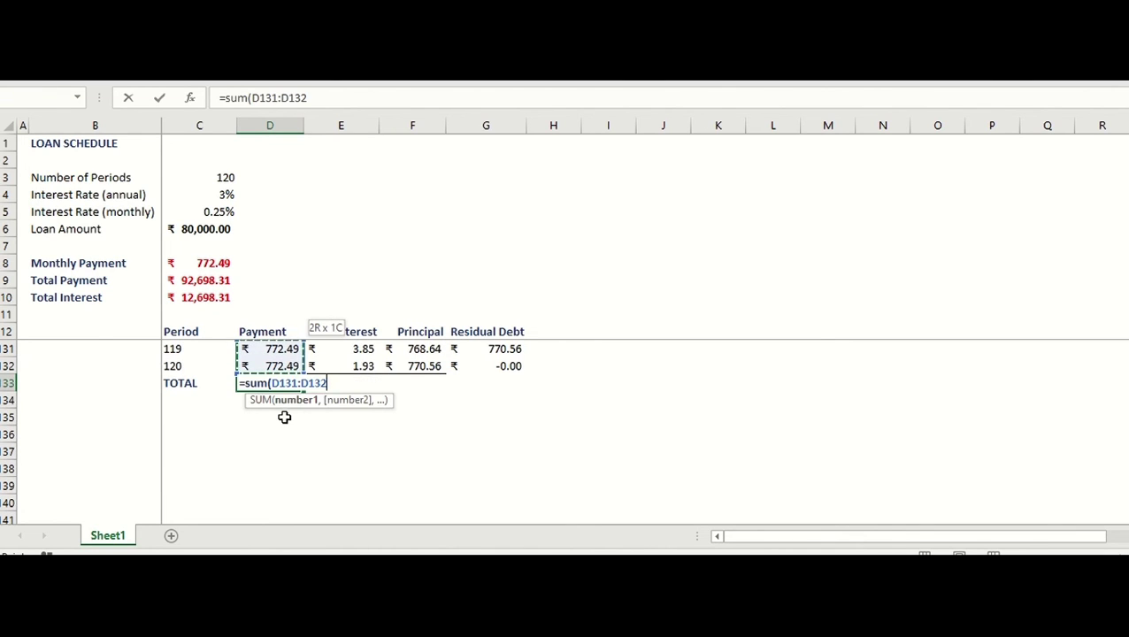
{"action": "key", "text": "shift+Up"}
{"action": "key", "text": "shift+Up"}
{"action": "key", "text": "shift+Up"}
{"action": "key", "text": "shift+Up"}
{"action": "key", "text": "shift+Up"}
{"action": "key", "text": "shift+Up"}
{"action": "key", "text": "shift+Up"}
{"action": "key", "text": "shift+Up"}
{"action": "key", "text": "shift+Up"}
{"action": "key", "text": "shift+Up"}
{"action": "key", "text": "shift+Up"}
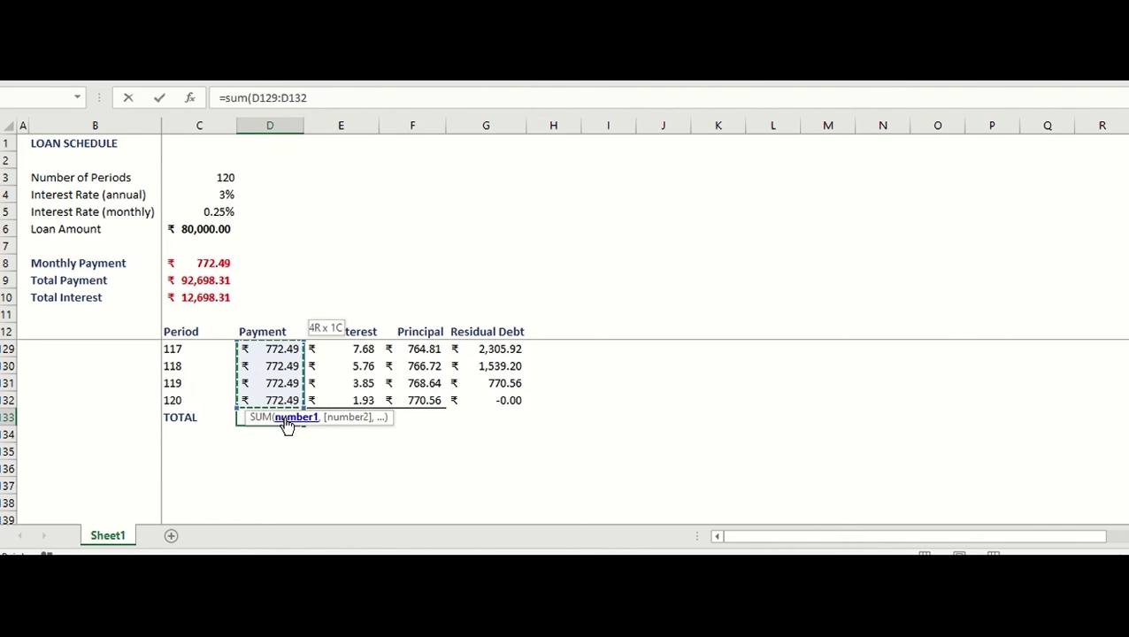
{"action": "key", "text": "shift+Up"}
{"action": "key", "text": "shift+Up"}
{"action": "key", "text": "shift+Up"}
{"action": "key", "text": "shift+Up"}
{"action": "key", "text": "shift+Up"}
{"action": "key", "text": "shift+Up"}
{"action": "key", "text": "shift+Up"}
{"action": "key", "text": "shift+Up"}
{"action": "key", "text": "shift+Up"}
{"action": "key", "text": "shift+Up"}
{"action": "key", "text": "shift+Up"}
{"action": "key", "text": "shift+Up"}
{"action": "key", "text": "shift+Up"}
{"action": "key", "text": "shift+Up"}
{"action": "key", "text": "shift+Up"}
{"action": "key", "text": "shift+Up"}
{"action": "key", "text": "shift+Up"}
{"action": "key", "text": "shift+Up"}
{"action": "key", "text": "shift+Up"}
{"action": "key", "text": "shift+Up"}
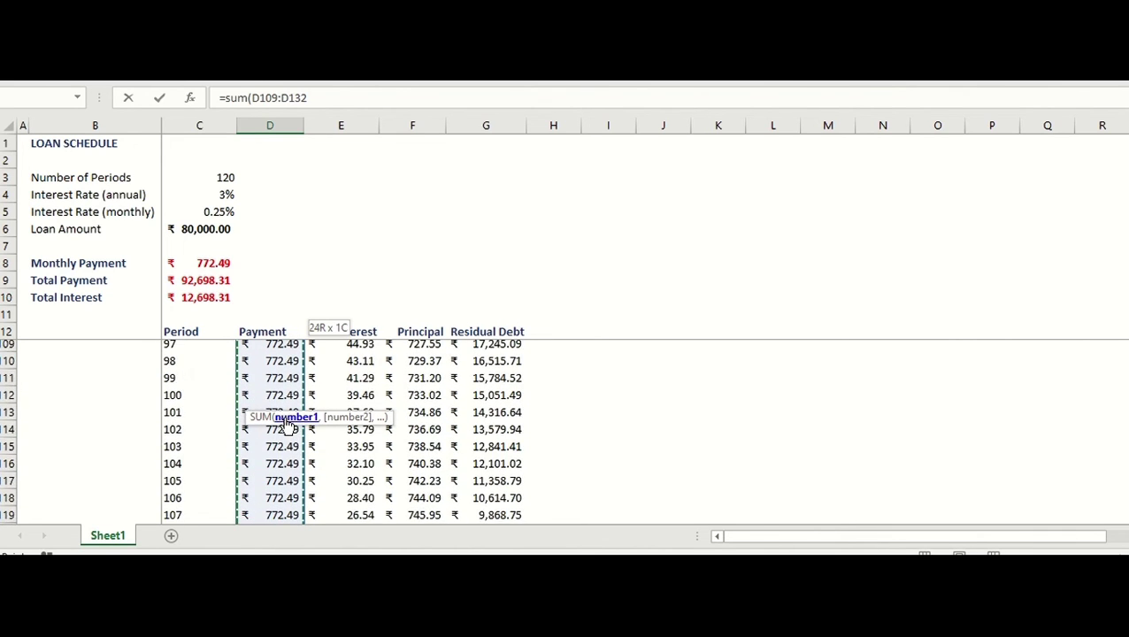
{"action": "key", "text": "shift+Up"}
{"action": "key", "text": "shift+Up"}
{"action": "key", "text": "shift+Up"}
{"action": "key", "text": "shift+Up"}
{"action": "key", "text": "shift+Up"}
{"action": "key", "text": "shift+Up"}
{"action": "key", "text": "shift+Up"}
{"action": "key", "text": "shift+Up"}
{"action": "key", "text": "shift+Up"}
{"action": "key", "text": "shift+Up"}
{"action": "key", "text": "shift+Up"}
{"action": "key", "text": "shift+Up"}
{"action": "key", "text": "shift+Up"}
{"action": "key", "text": "shift+Up"}
{"action": "key", "text": "shift+Up"}
{"action": "key", "text": "shift+Up"}
{"action": "key", "text": "shift+Up"}
{"action": "key", "text": "shift+Up"}
{"action": "key", "text": "shift+Up"}
{"action": "key", "text": "shift+Up"}
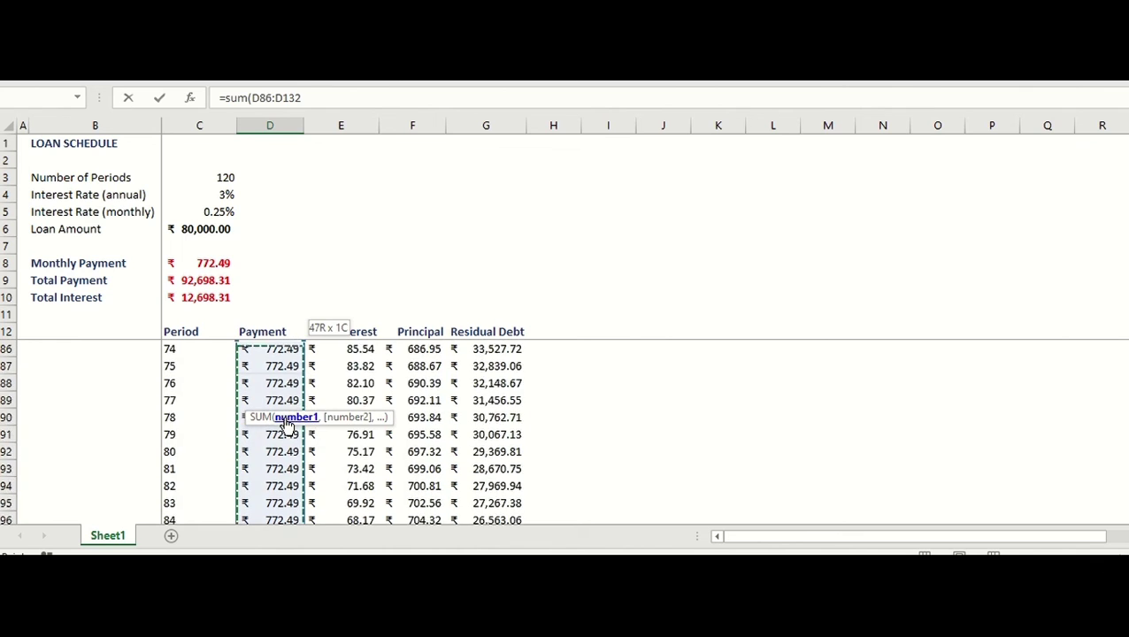
{"action": "key", "text": "shift+Up"}
{"action": "key", "text": "shift+Up"}
{"action": "key", "text": "shift+Up"}
{"action": "key", "text": "shift+Up"}
{"action": "key", "text": "shift+Up"}
{"action": "key", "text": "shift+Up"}
{"action": "key", "text": "shift+Up"}
{"action": "key", "text": "shift+Up"}
{"action": "key", "text": "shift+Up"}
{"action": "key", "text": "shift+Up"}
{"action": "key", "text": "shift+Up"}
{"action": "key", "text": "shift+Up"}
{"action": "key", "text": "shift+Up"}
{"action": "key", "text": "shift+Up"}
{"action": "key", "text": "shift+Up"}
{"action": "key", "text": "shift+Up"}
{"action": "key", "text": "shift+Up"}
{"action": "key", "text": "shift+Up"}
{"action": "key", "text": "shift+Up"}
{"action": "key", "text": "shift+Up"}
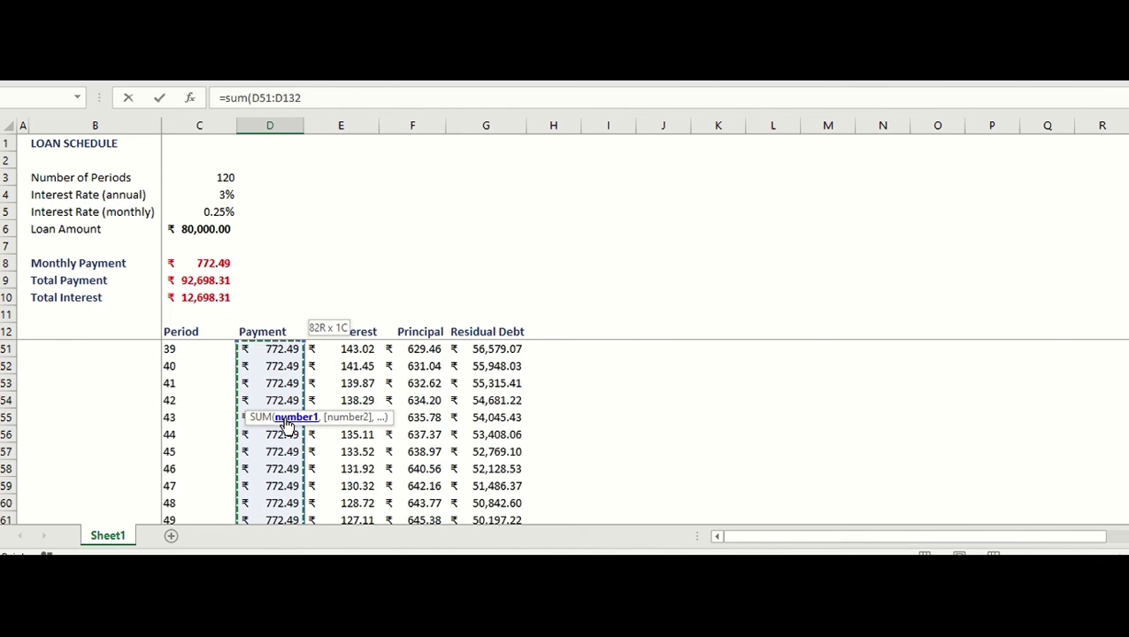
{"action": "key", "text": "shift+Up"}
{"action": "key", "text": "shift+Up"}
{"action": "key", "text": "shift+Up"}
{"action": "key", "text": "shift+Up"}
{"action": "key", "text": "shift+Up"}
{"action": "key", "text": "shift+Up"}
{"action": "key", "text": "shift+Up"}
{"action": "key", "text": "shift+Up"}
{"action": "key", "text": "shift+Up"}
{"action": "key", "text": "shift+Up"}
{"action": "key", "text": "shift+Up"}
{"action": "key", "text": "shift+Up"}
{"action": "key", "text": "shift+Up"}
{"action": "key", "text": "shift+Up"}
{"action": "key", "text": "shift+Up"}
{"action": "key", "text": "shift+Up"}
{"action": "key", "text": "shift+Up"}
{"action": "key", "text": "shift+Up"}
{"action": "key", "text": "shift+Up"}
{"action": "key", "text": "shift+Up"}
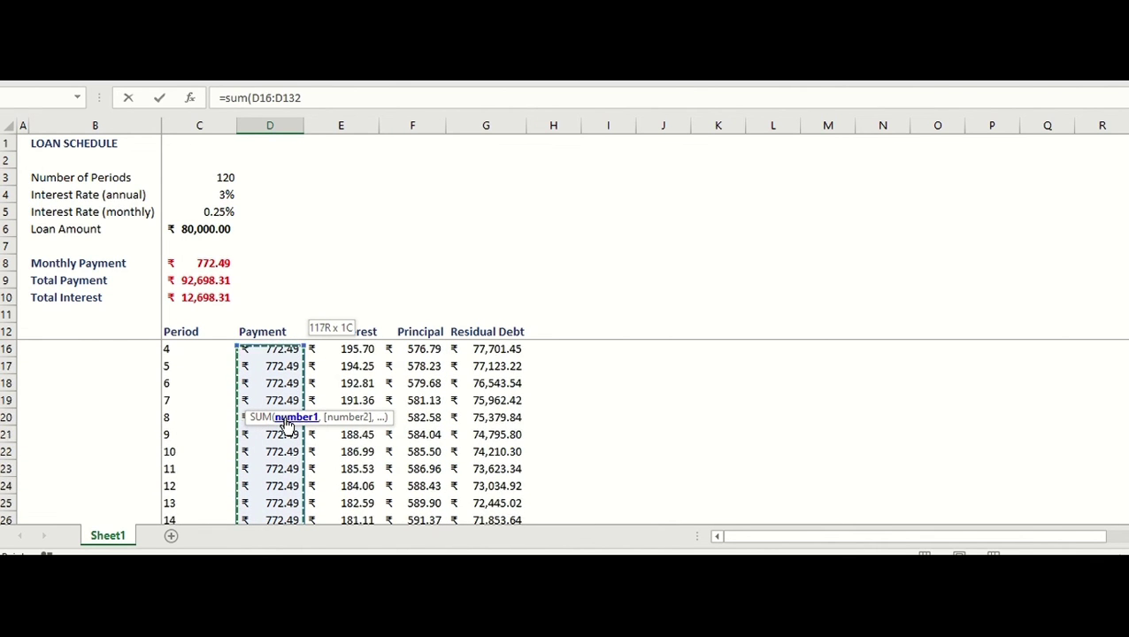
{"action": "key", "text": "shift+Up"}
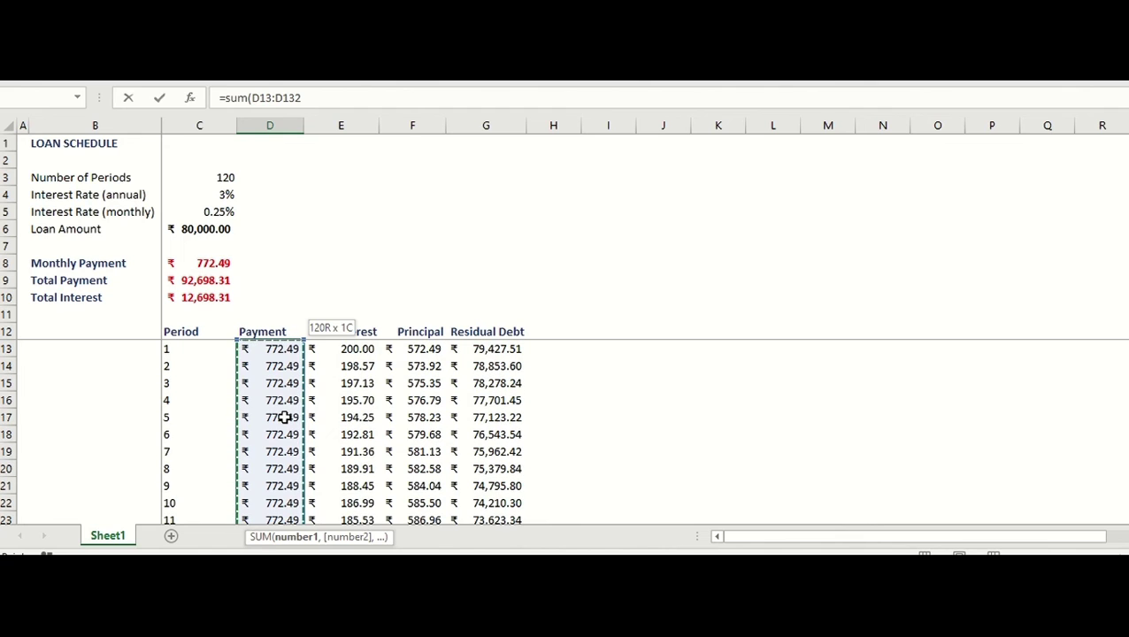
{"action": "type", "text": ")"}
{"action": "key", "text": "Return"}
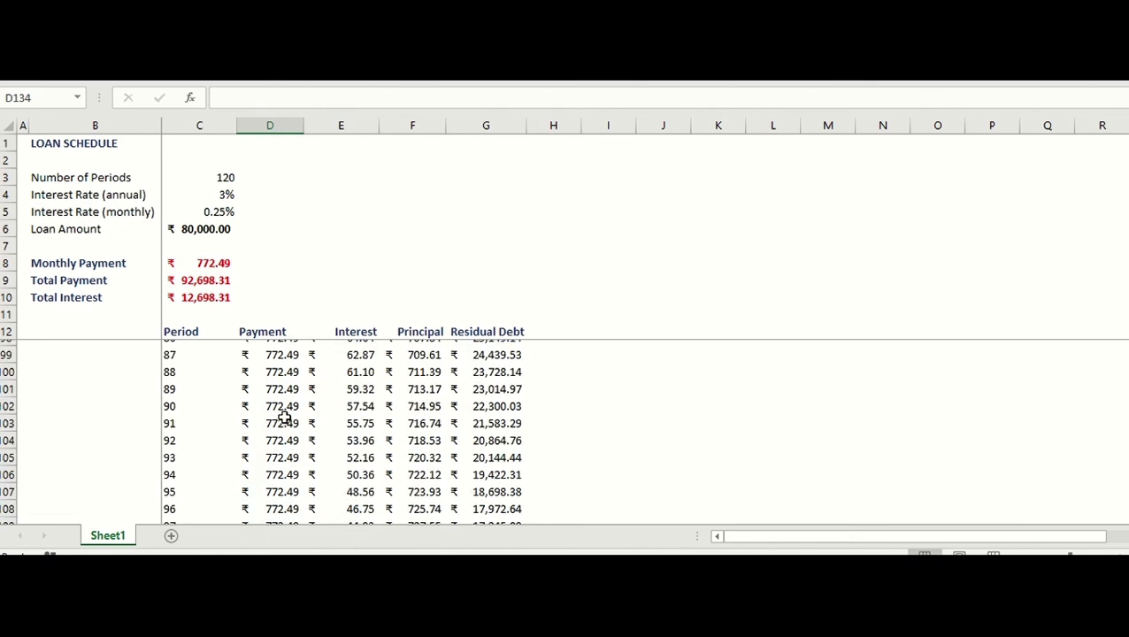
{"action": "left_click", "coordinate": [280, 485]}
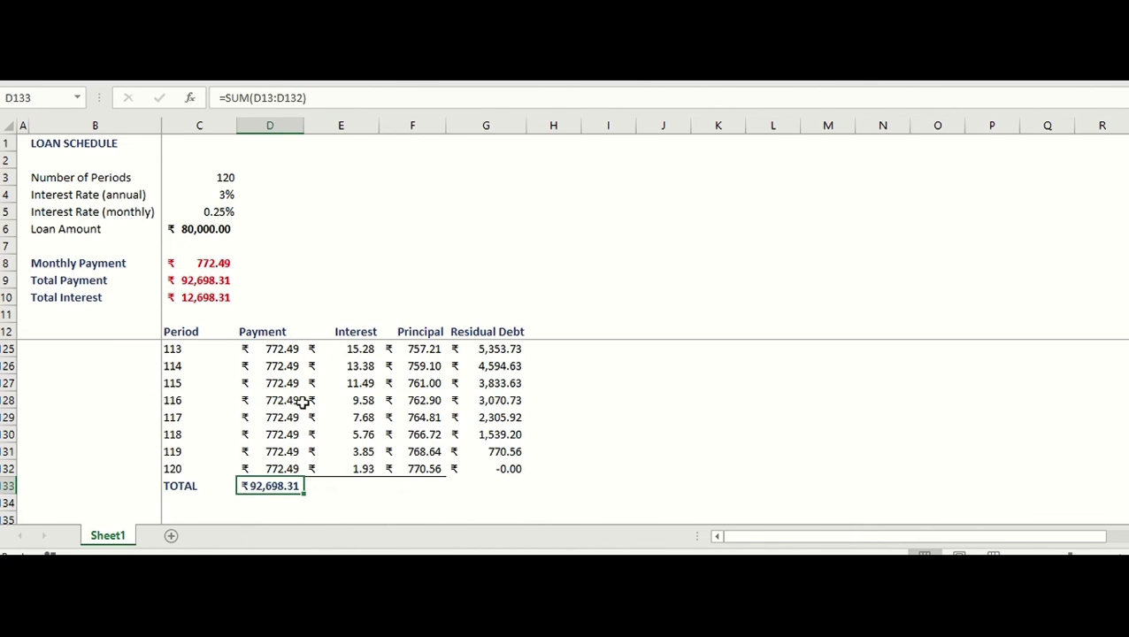
{"action": "left_click", "coordinate": [224, 279]}
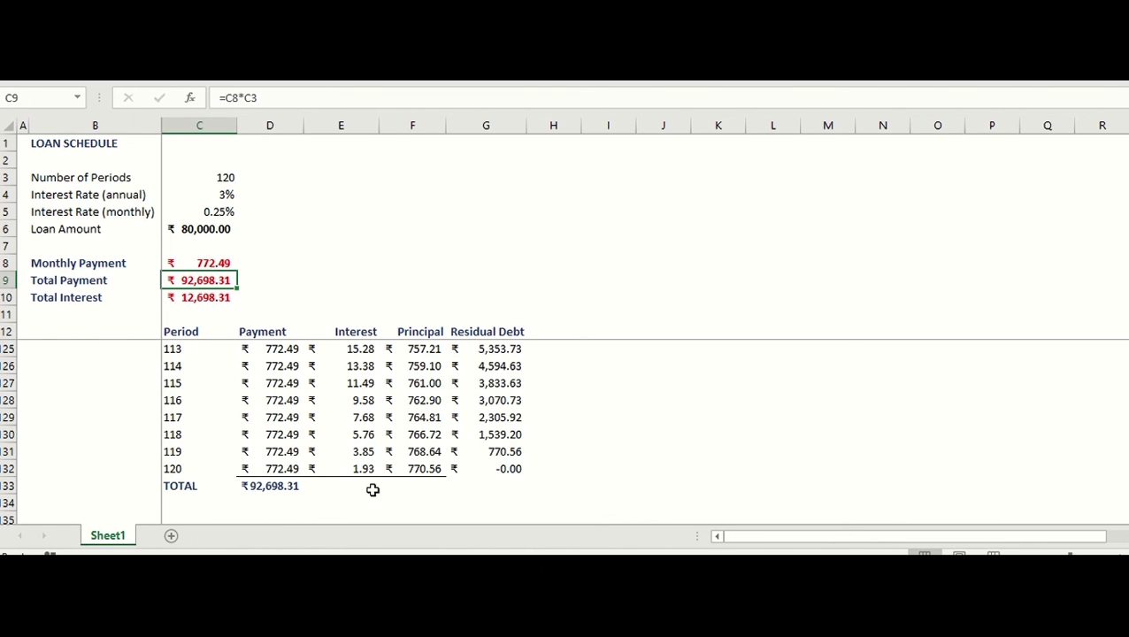
- Total the Interest column in E133 with a SUM of E13:E132
{"action": "left_click", "coordinate": [358, 485]}
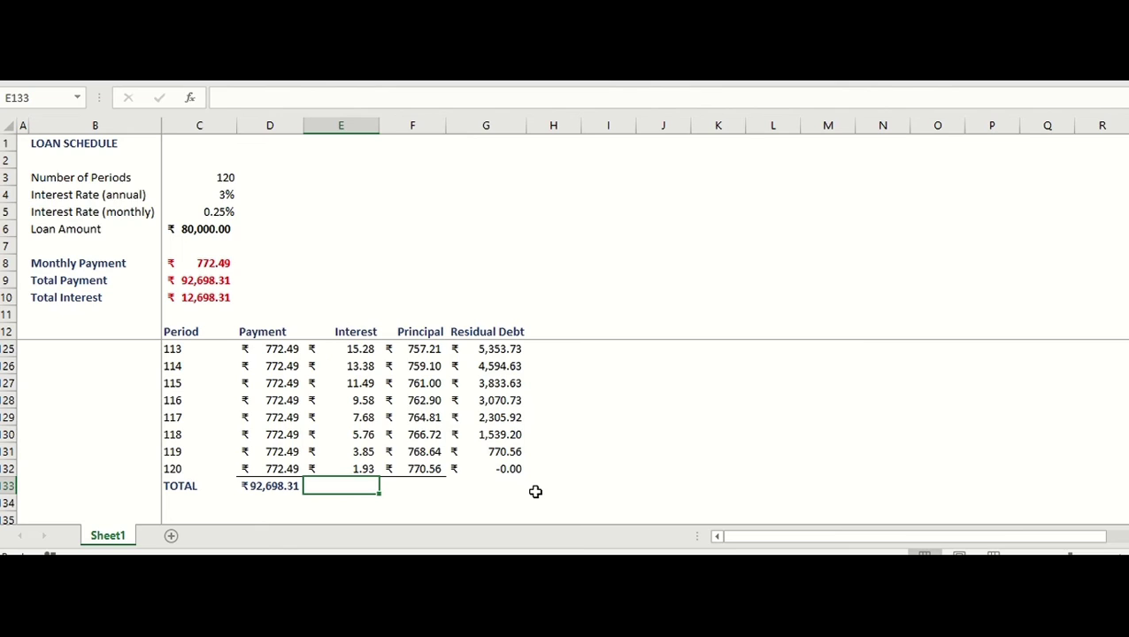
{"action": "type", "text": "=sum("}
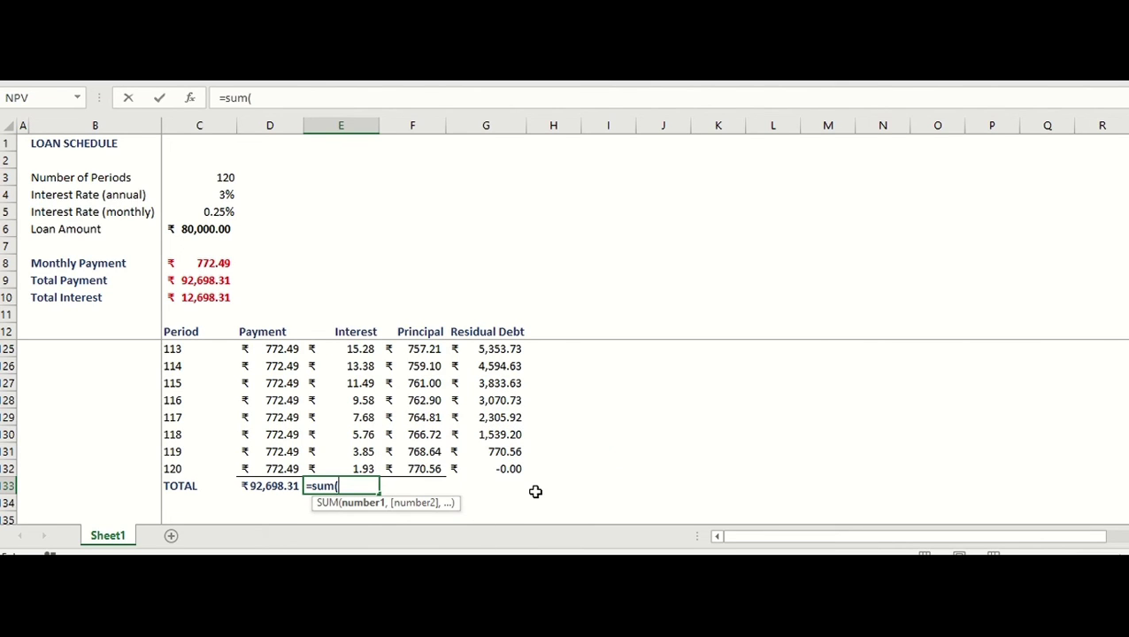
{"action": "key", "text": "Up"}
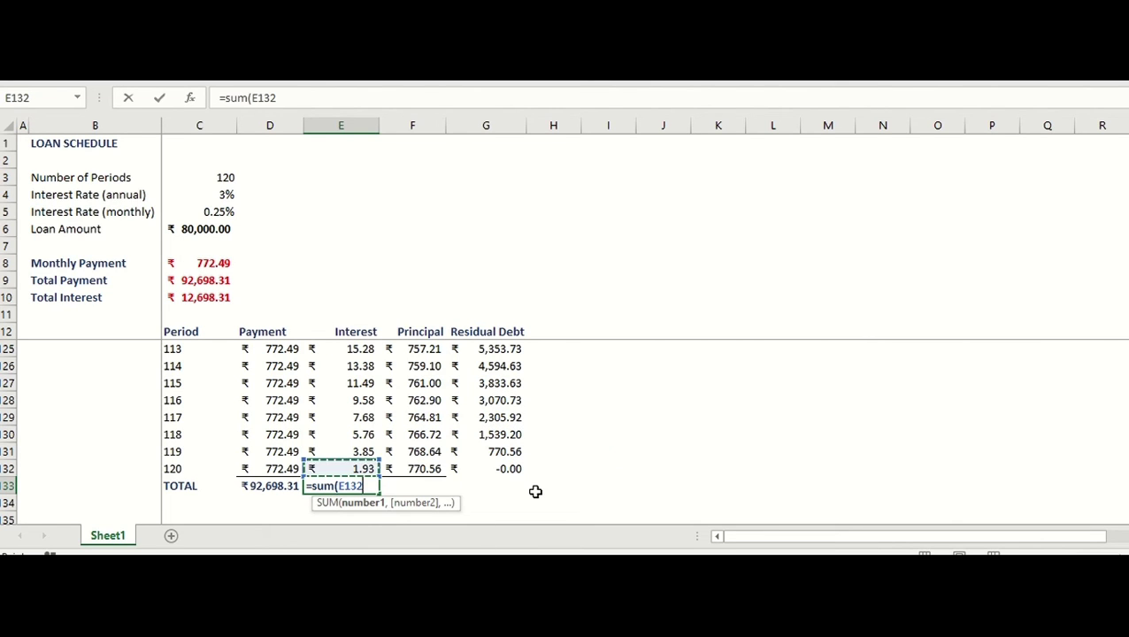
{"action": "key", "text": "ctrl+Up"}
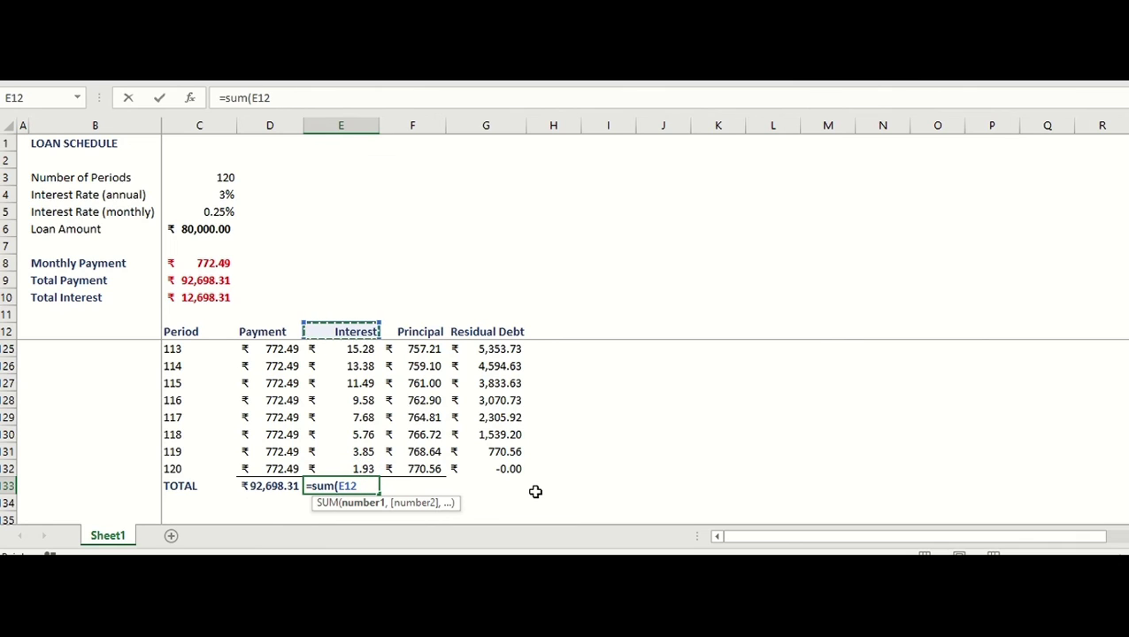
{"action": "key", "text": "Down"}
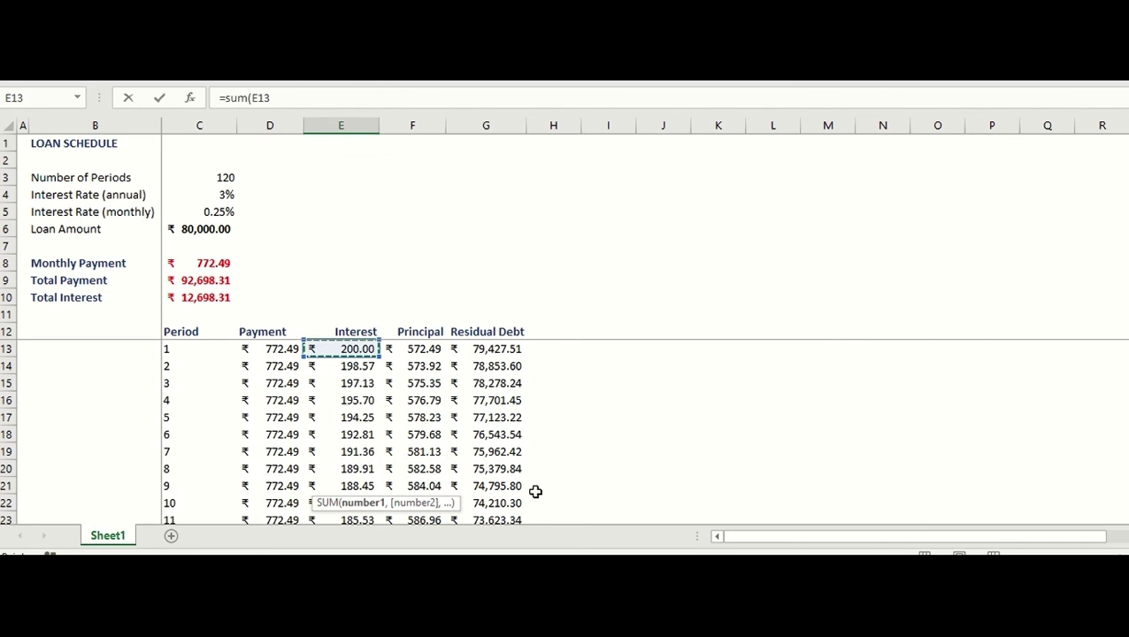
{"action": "key", "text": "ctrl+shift+Down"}
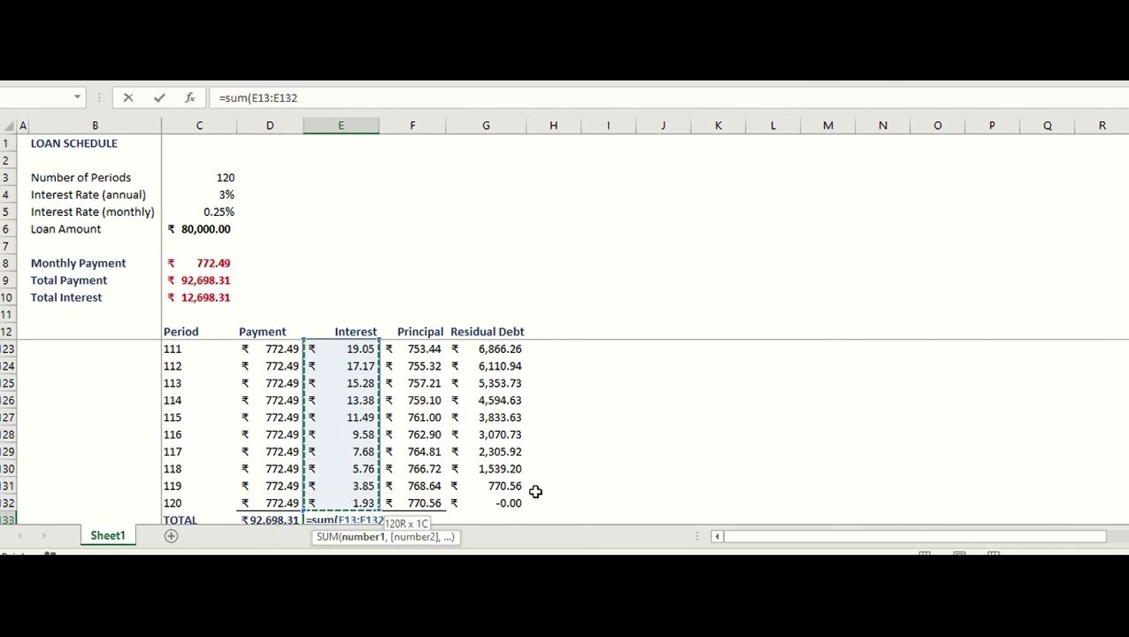
{"action": "key", "text": "Return"}
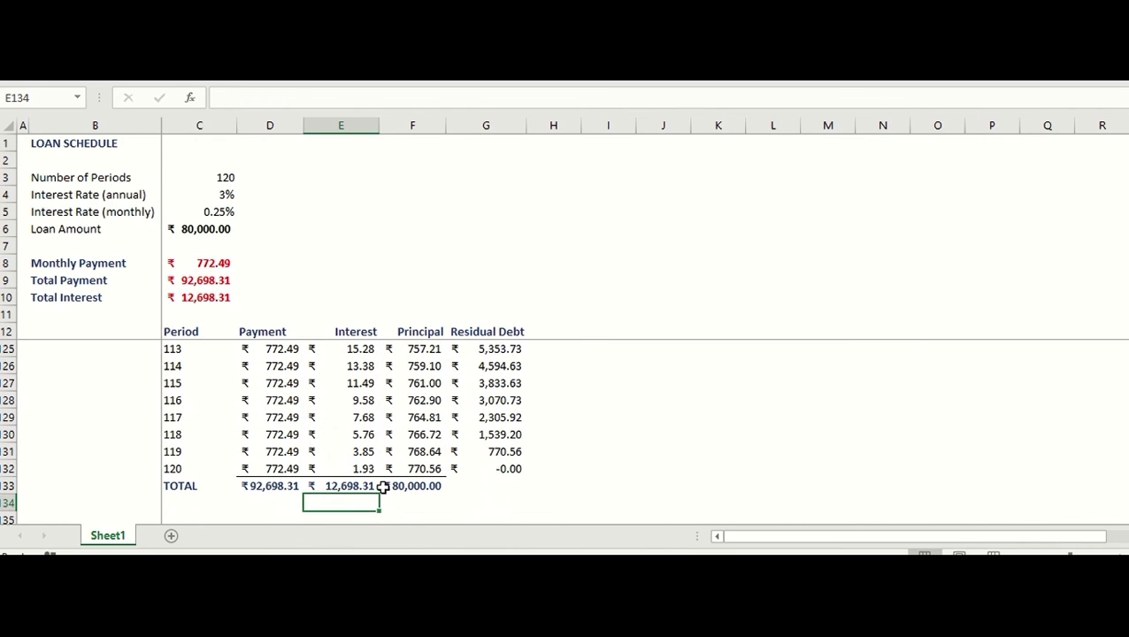
- Check the Interest and Principal total formulas in E133 and F133, and return to the start of the schedule
{"action": "left_click", "coordinate": [344, 491]}
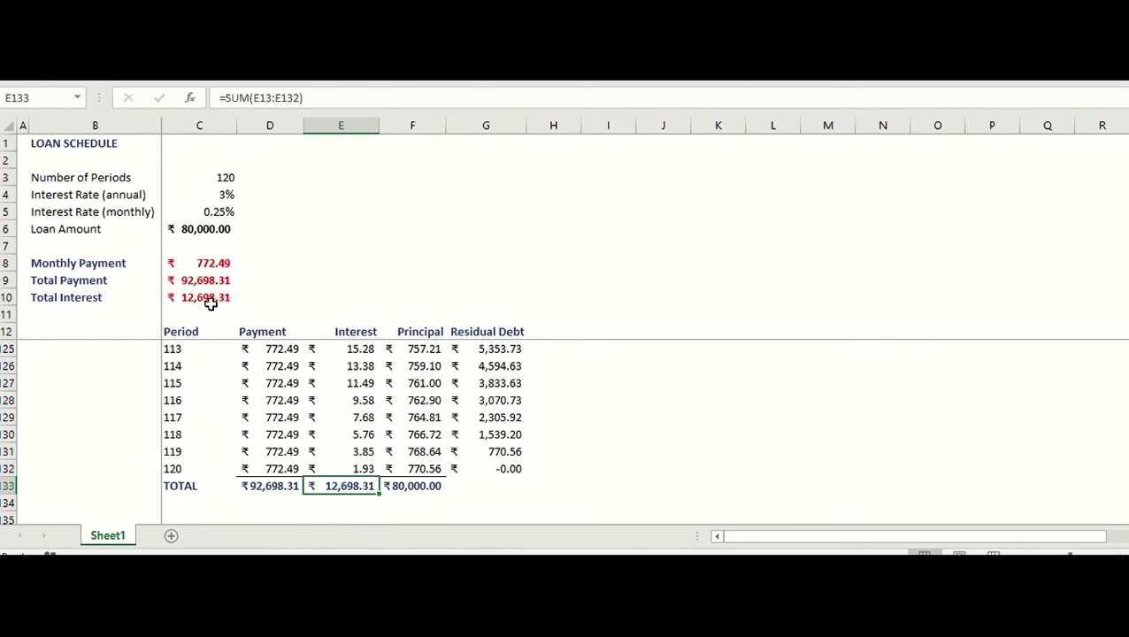
{"action": "left_click", "coordinate": [433, 488]}
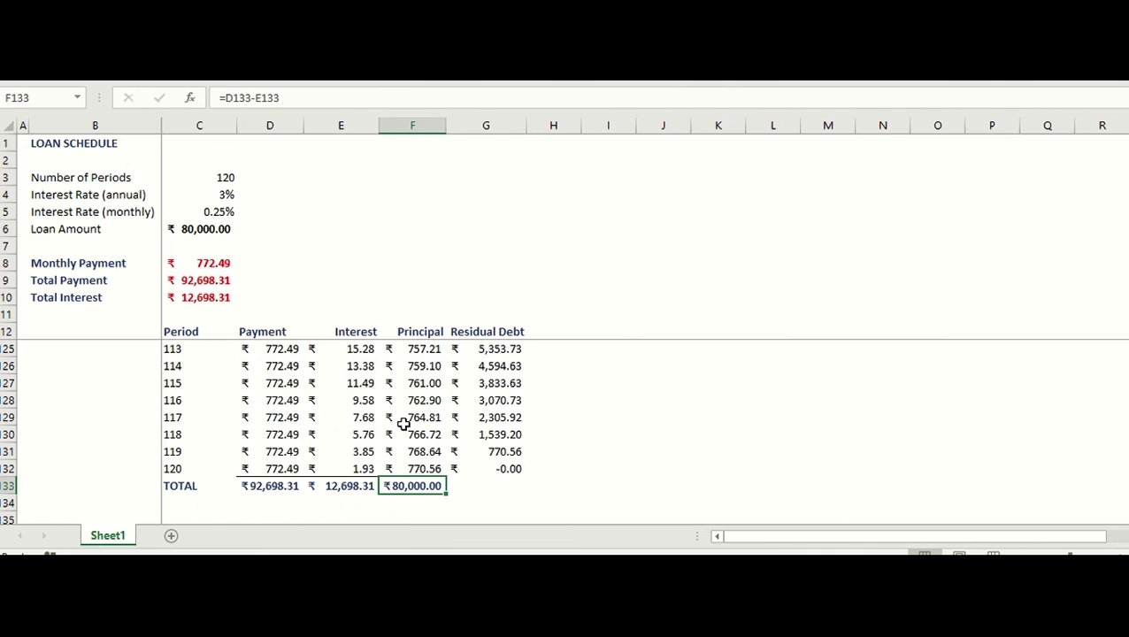
{"action": "key", "text": "ctrl+Up"}
{"action": "key", "text": "ctrl+Up"}
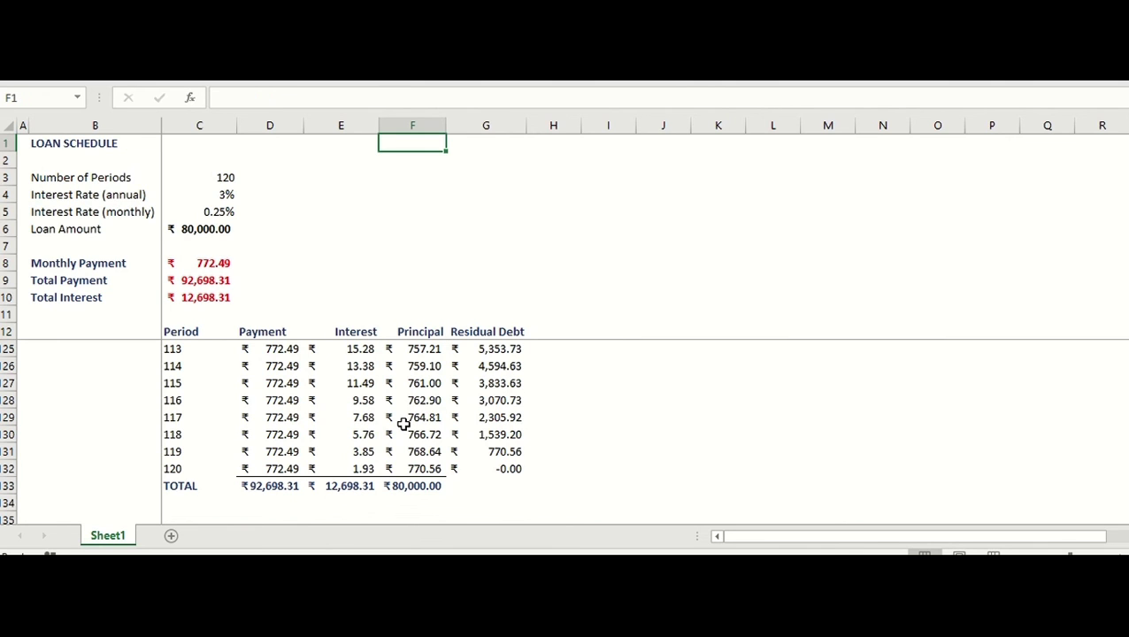
{"action": "scroll", "coordinate": [404, 424], "scroll_direction": "up", "scroll_amount": 20}
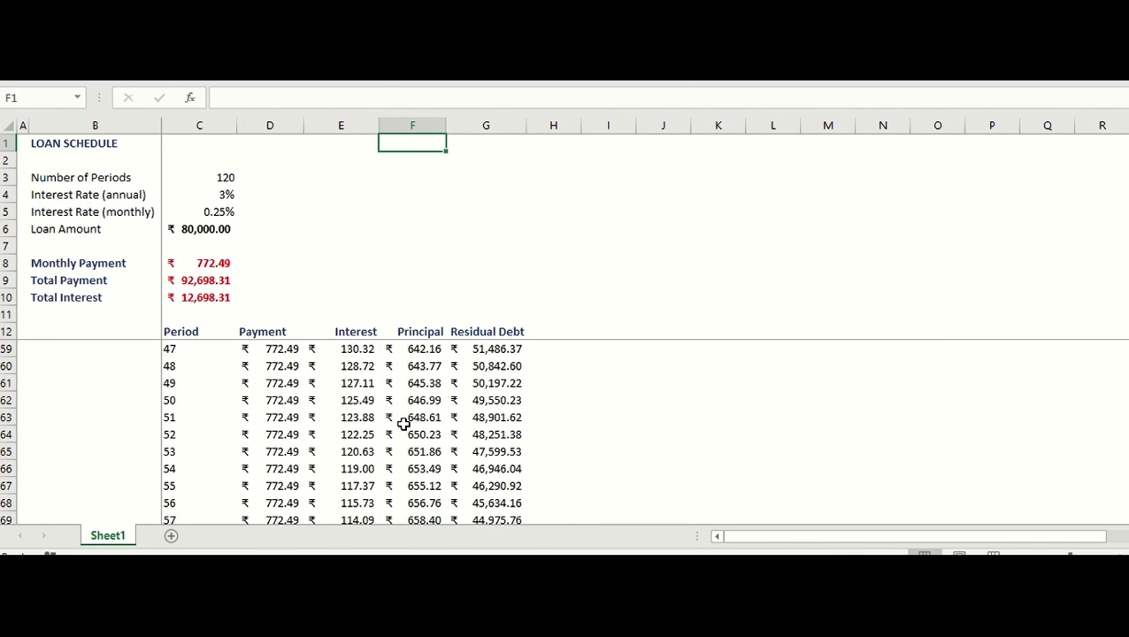
{"action": "scroll", "coordinate": [403, 424], "scroll_direction": "up", "scroll_amount": 7}
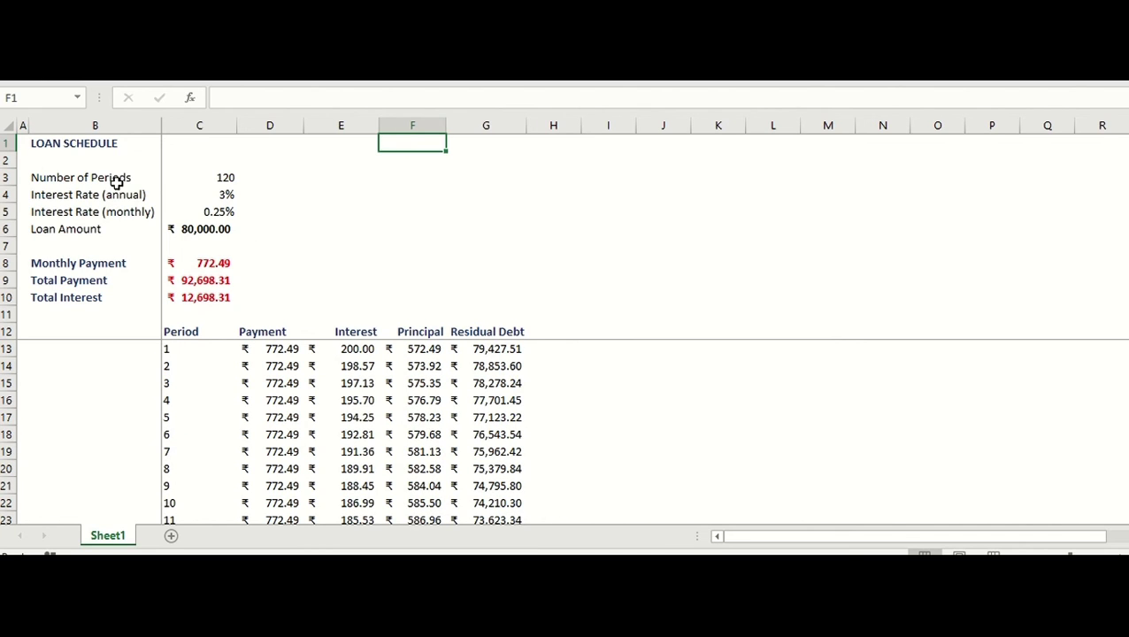
{"action": "left_click", "coordinate": [97, 147]}
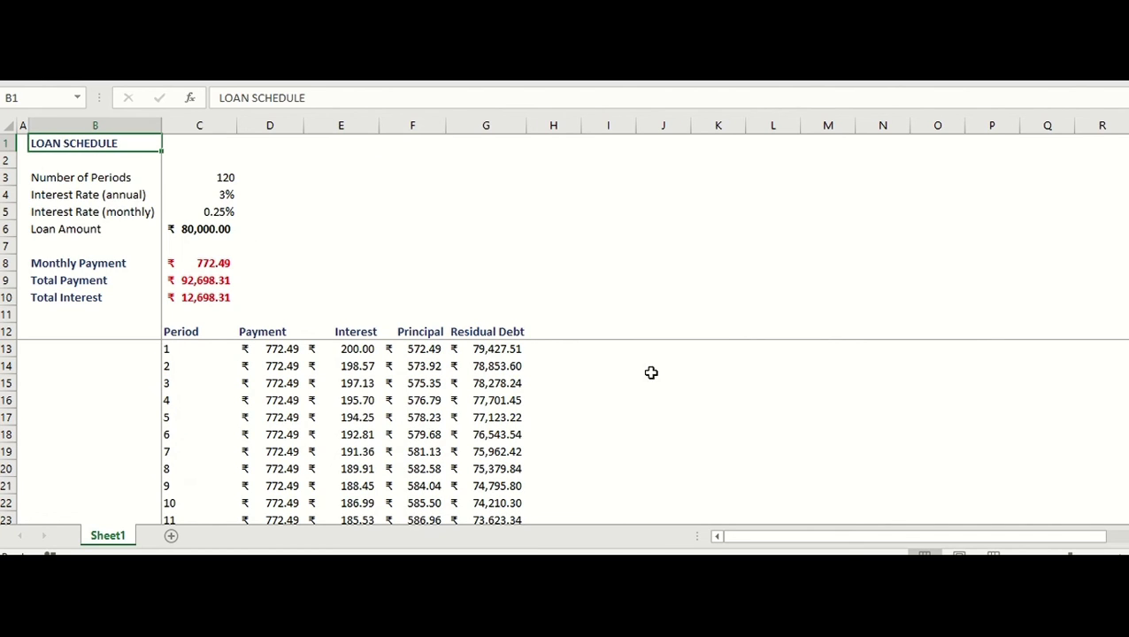
- Set the Loan Amount in C6 to 100,000
{"action": "left_click", "coordinate": [212, 177]}
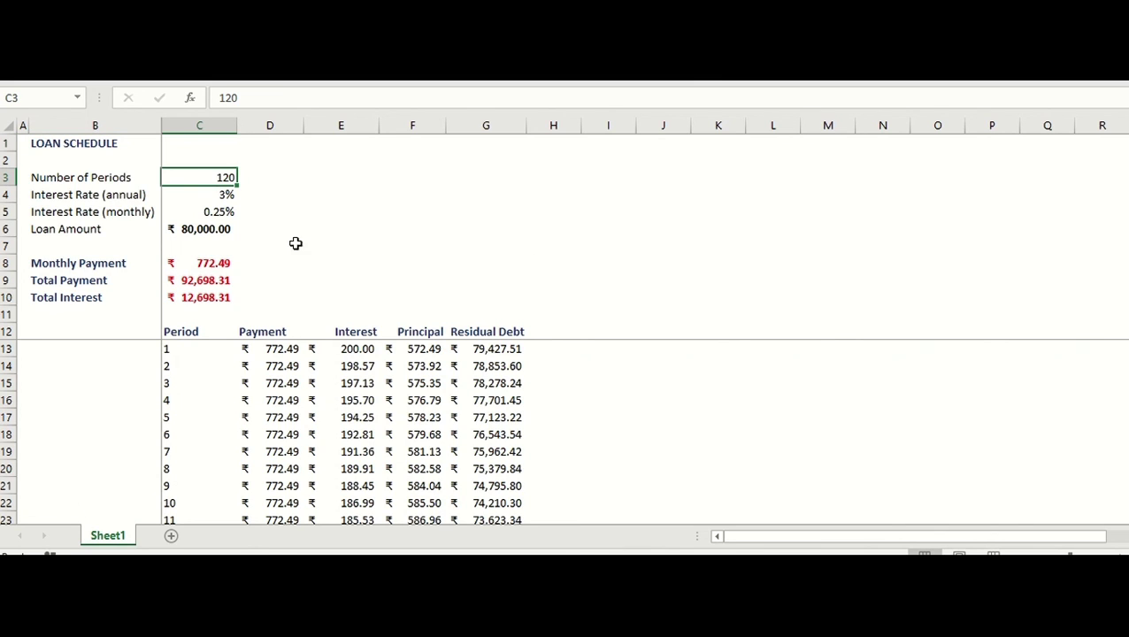
{"action": "left_click", "coordinate": [214, 232]}
{"action": "type", "text": "100000"}
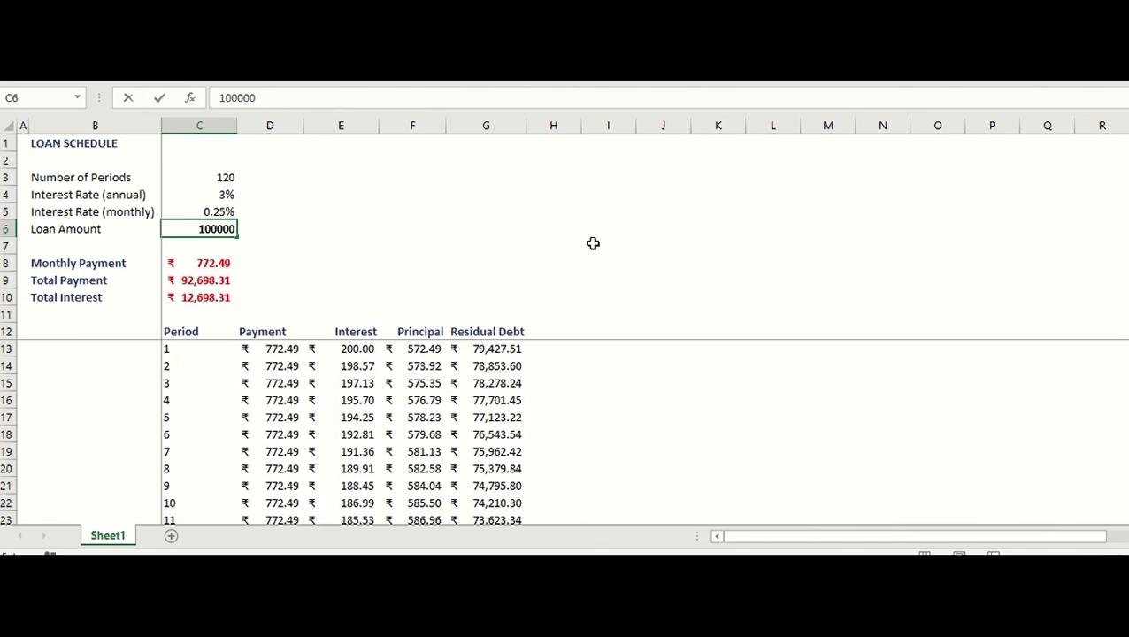
{"action": "key", "text": "Return"}
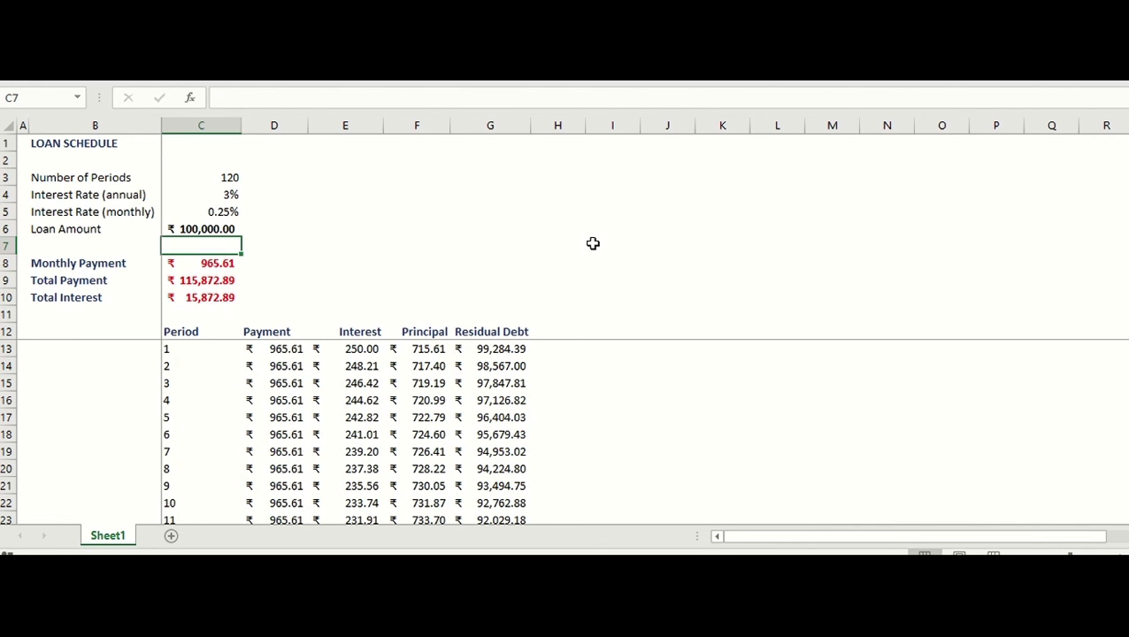
- Fit the widths of the Payment and Principal columns to their amounts in the TOTAL row
{"action": "scroll", "coordinate": [501, 345], "scroll_direction": "down", "scroll_amount": 11}
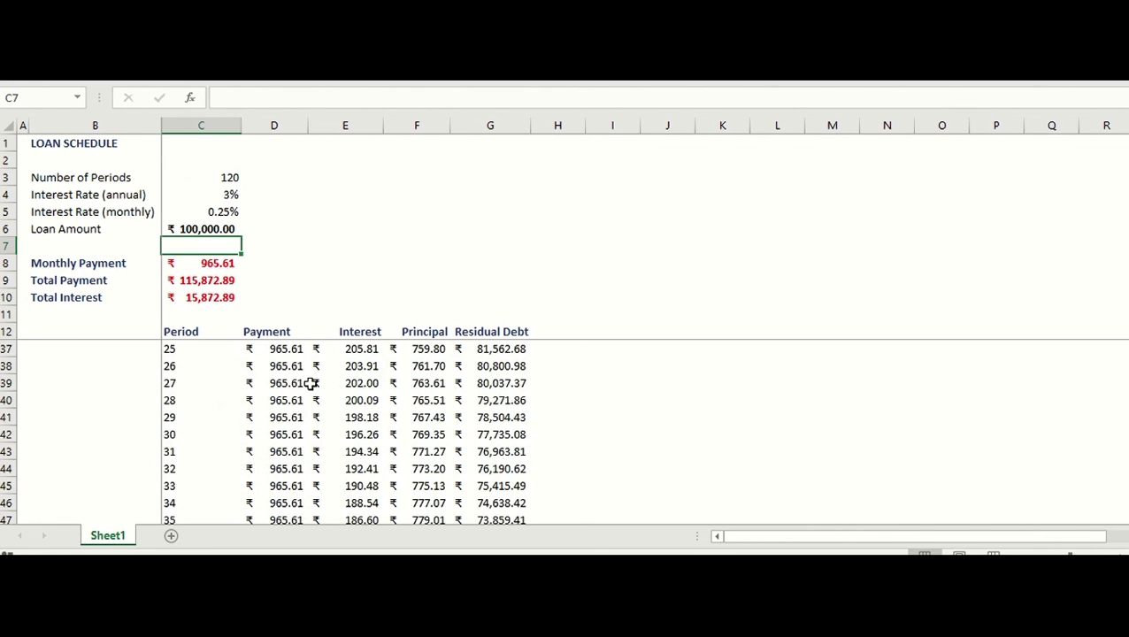
{"action": "scroll", "coordinate": [301, 391], "scroll_direction": "down", "scroll_amount": 20}
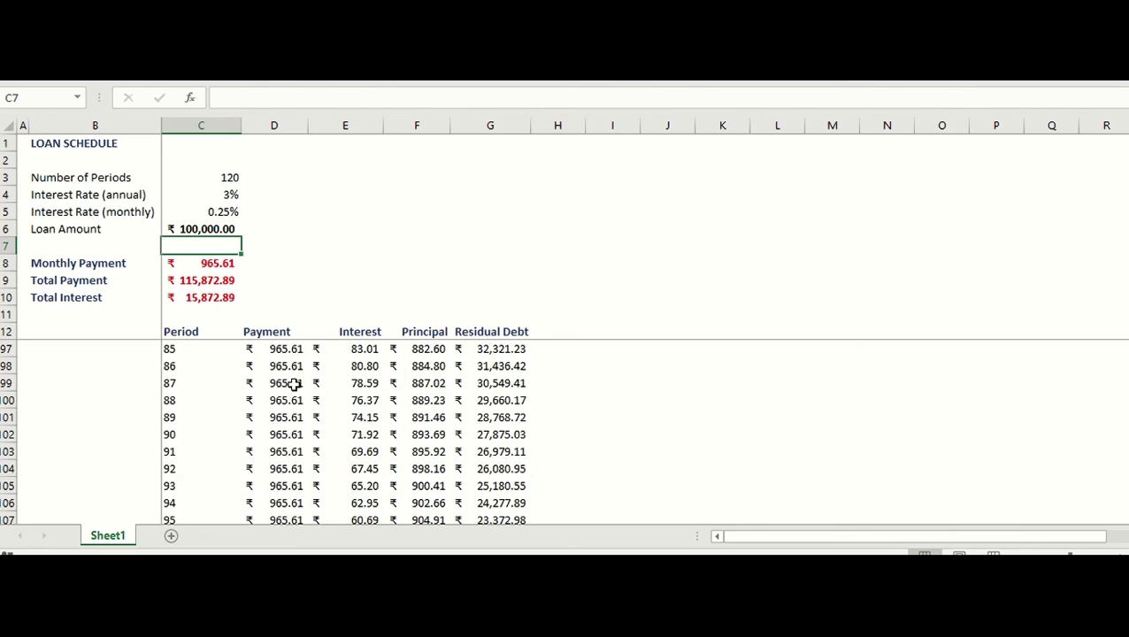
{"action": "scroll", "coordinate": [292, 416], "scroll_direction": "down", "scroll_amount": 8}
{"action": "scroll", "coordinate": [290, 433], "scroll_direction": "up", "scroll_amount": 4}
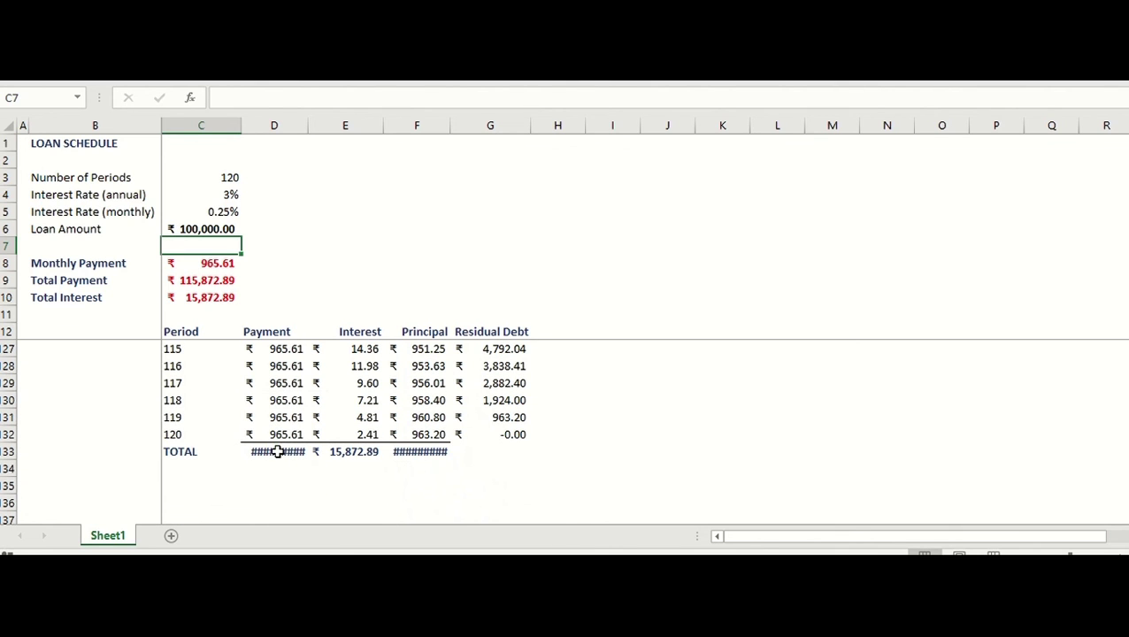
{"action": "double_click", "coordinate": [306, 124]}
{"action": "double_click", "coordinate": [456, 124]}
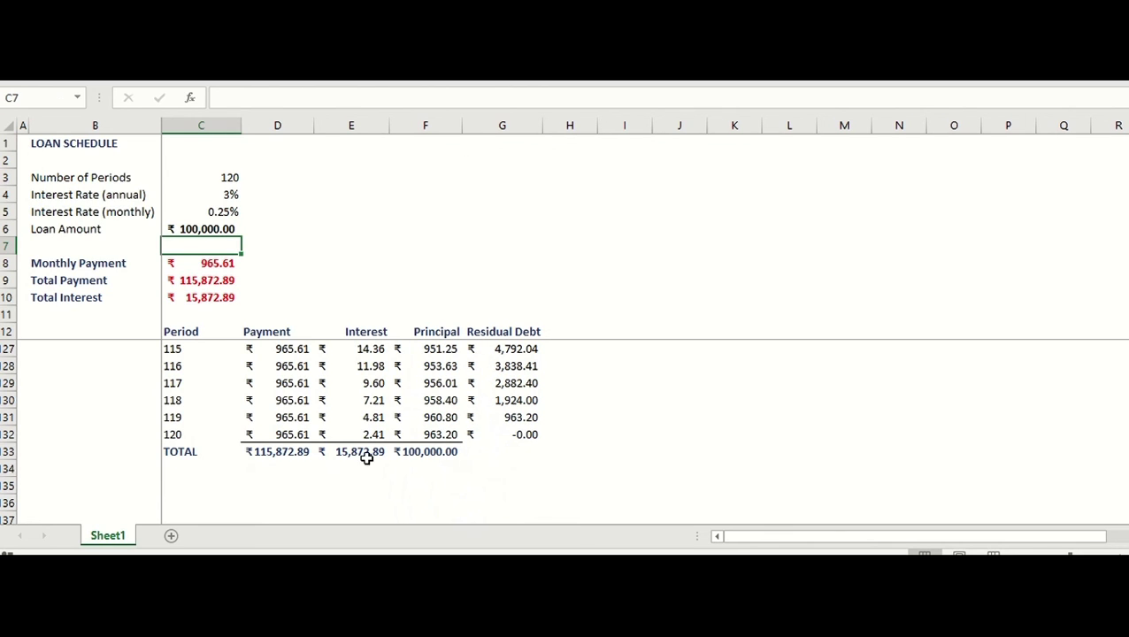
- Set the Loan Amount in C6 back to 80,000 and look over the recalculated schedule
{"action": "scroll", "coordinate": [440, 422], "scroll_direction": "up", "scroll_amount": 6}
{"action": "scroll", "coordinate": [440, 422], "scroll_direction": "up", "scroll_amount": 6}
{"action": "left_click", "coordinate": [233, 229]}
{"action": "type", "text": "80"}
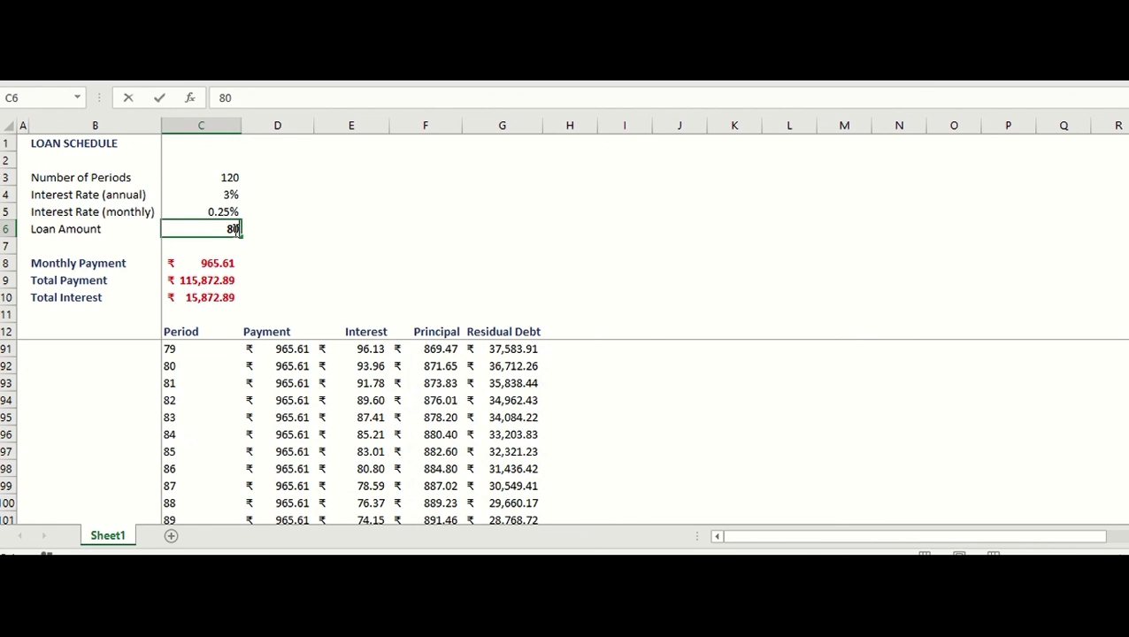
{"action": "type", "text": ",000"}
{"action": "key", "text": "Return"}
{"action": "scroll", "coordinate": [344, 347], "scroll_direction": "down", "scroll_amount": 13}
{"action": "scroll", "coordinate": [531, 485], "scroll_direction": "up", "scroll_amount": 20}
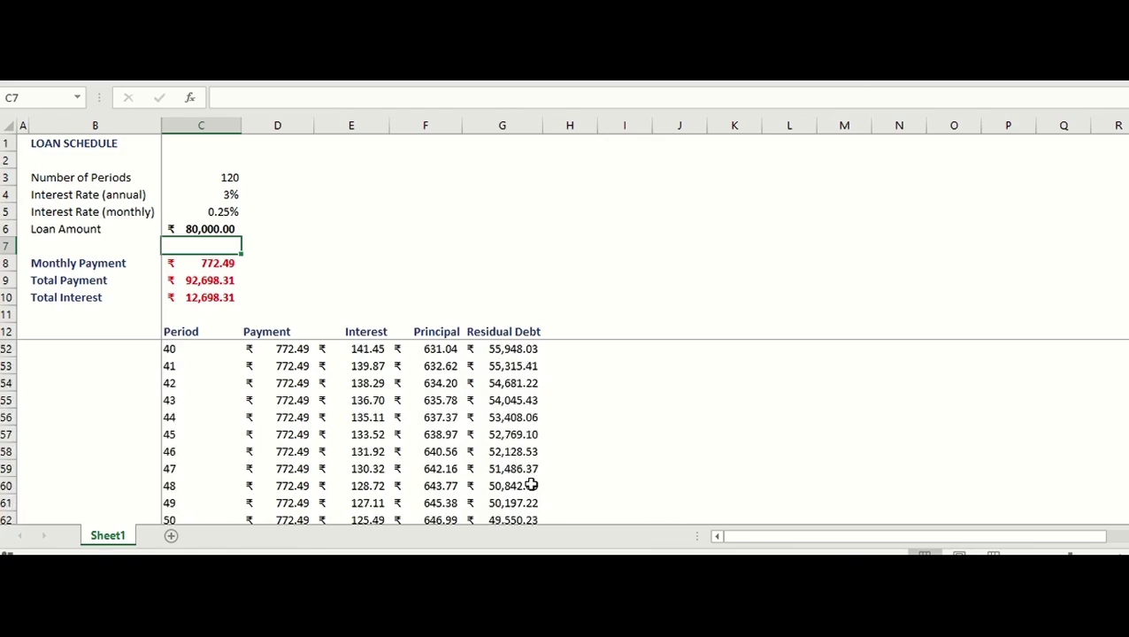